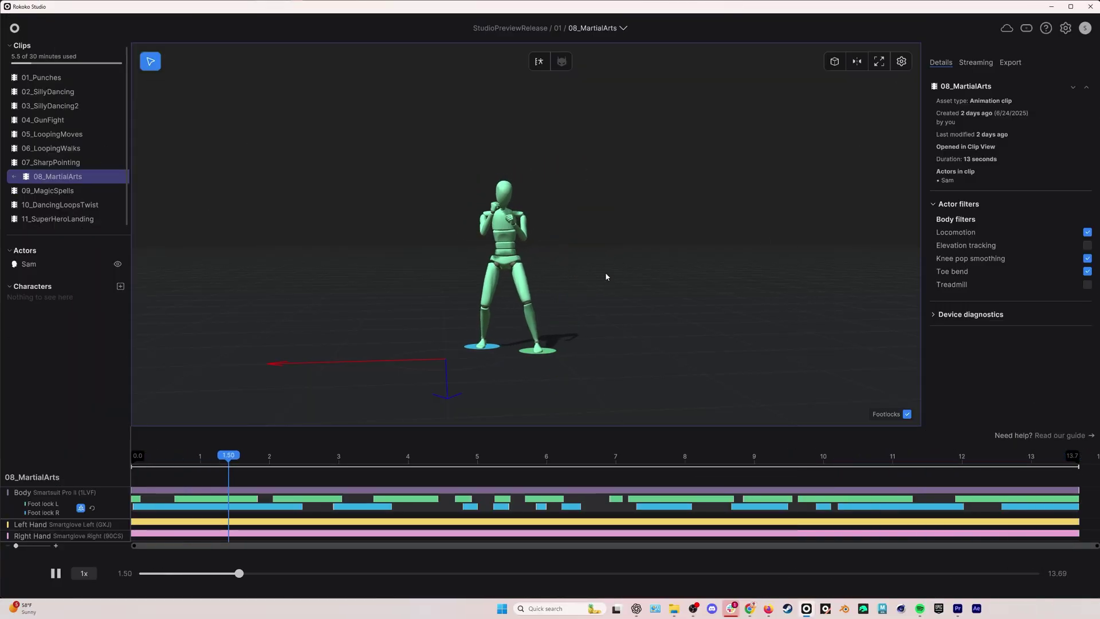
Step: Scrub the 08_MartialArts clip and leave it paused near 5.8 seconds
{"action": "left_click_drag", "start_coordinate": [385, 460], "coordinate": [533, 459]}
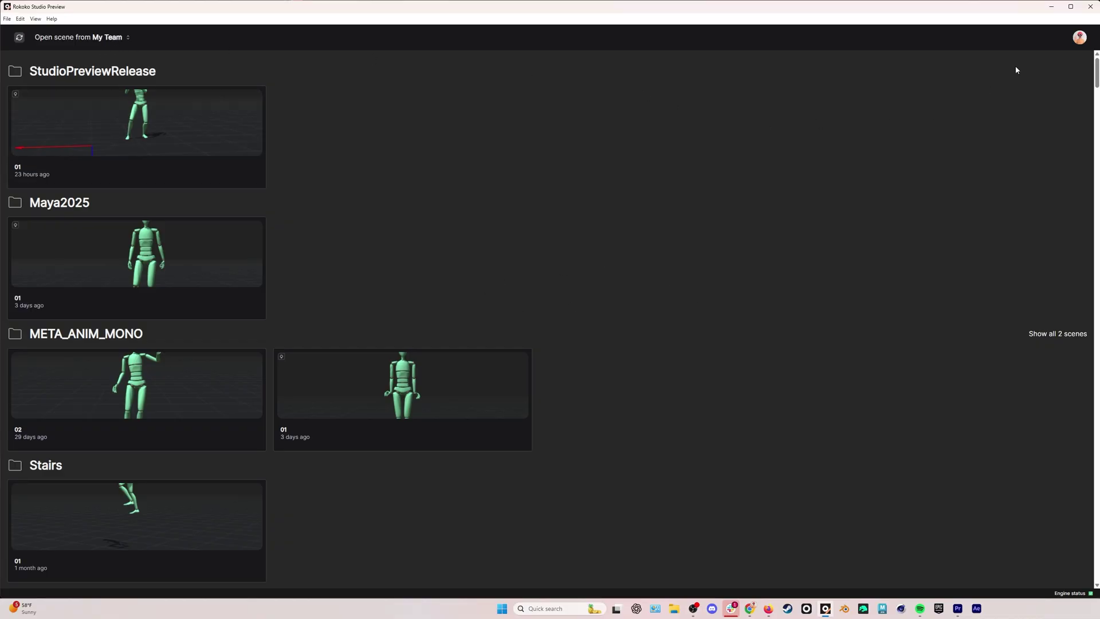
Step: View the account settings panel from the avatar, then close it to return to My Team scenes
{"action": "left_click", "coordinate": [1079, 38]}
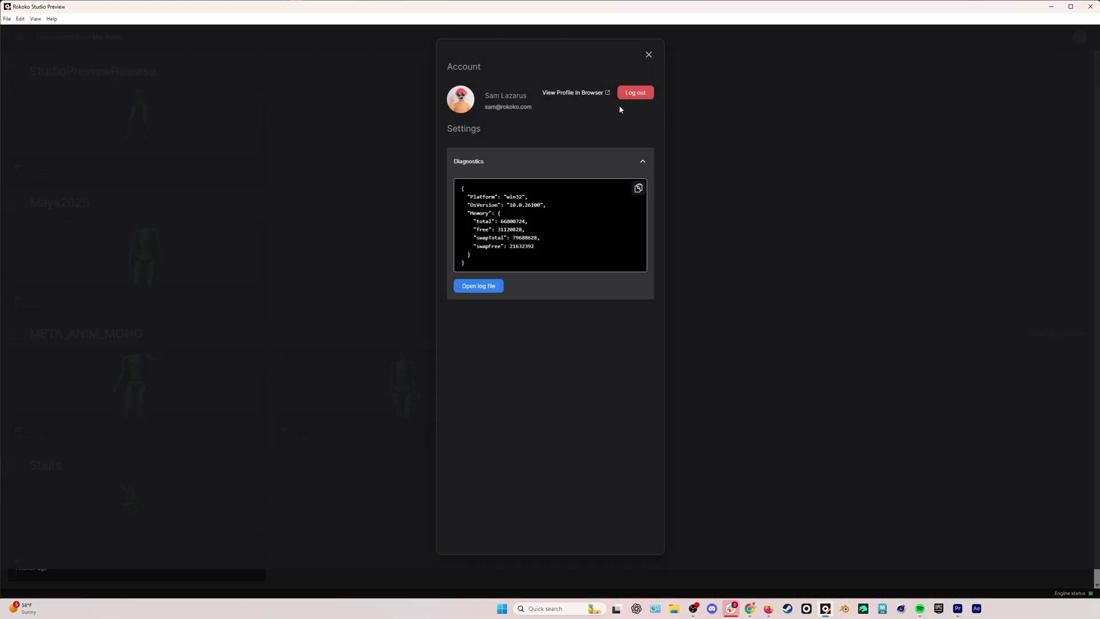
{"action": "left_click", "coordinate": [649, 55]}
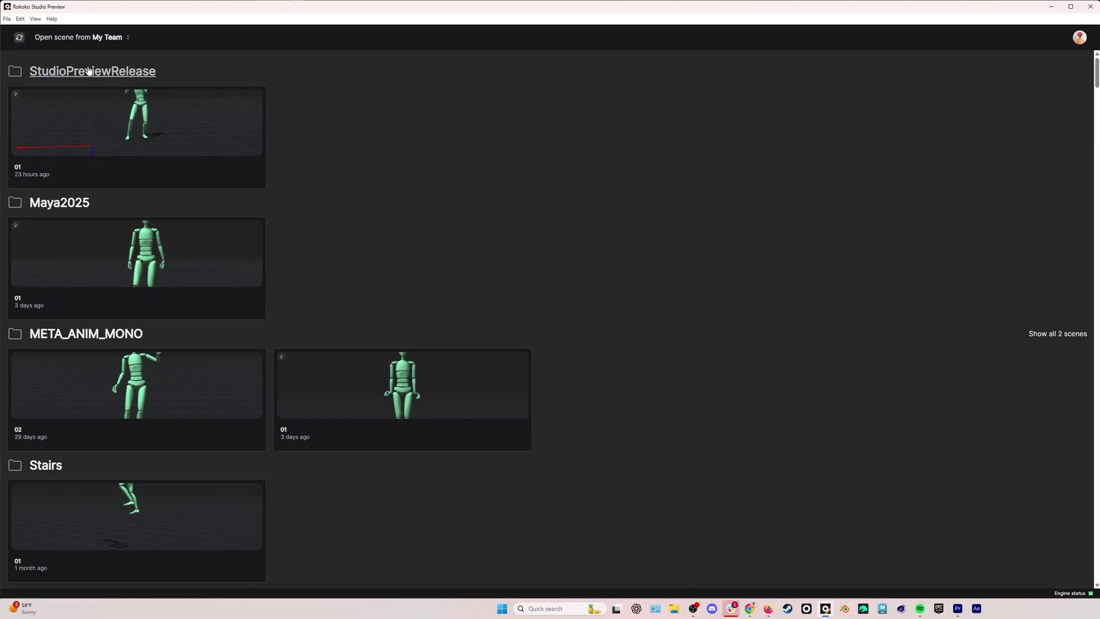
{"action": "scroll", "coordinate": [216, 197], "scroll_direction": "down", "scroll_amount": 10}
{"action": "scroll", "coordinate": [216, 197], "scroll_direction": "down", "scroll_amount": 3}
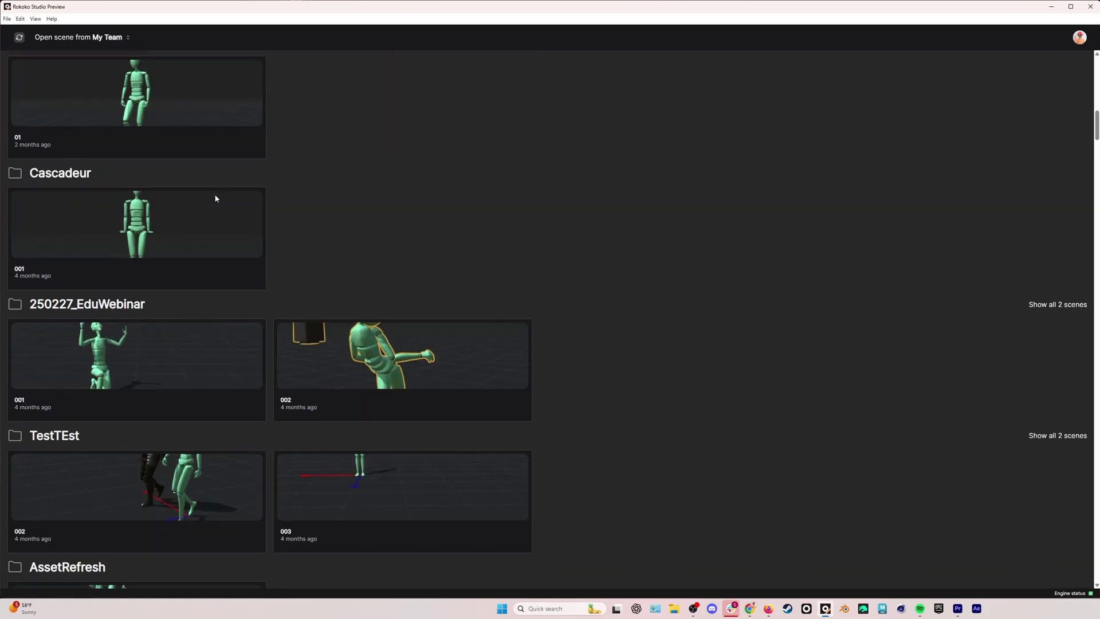
{"action": "scroll", "coordinate": [218, 201], "scroll_direction": "up", "scroll_amount": 15}
{"action": "left_click", "coordinate": [106, 37]}
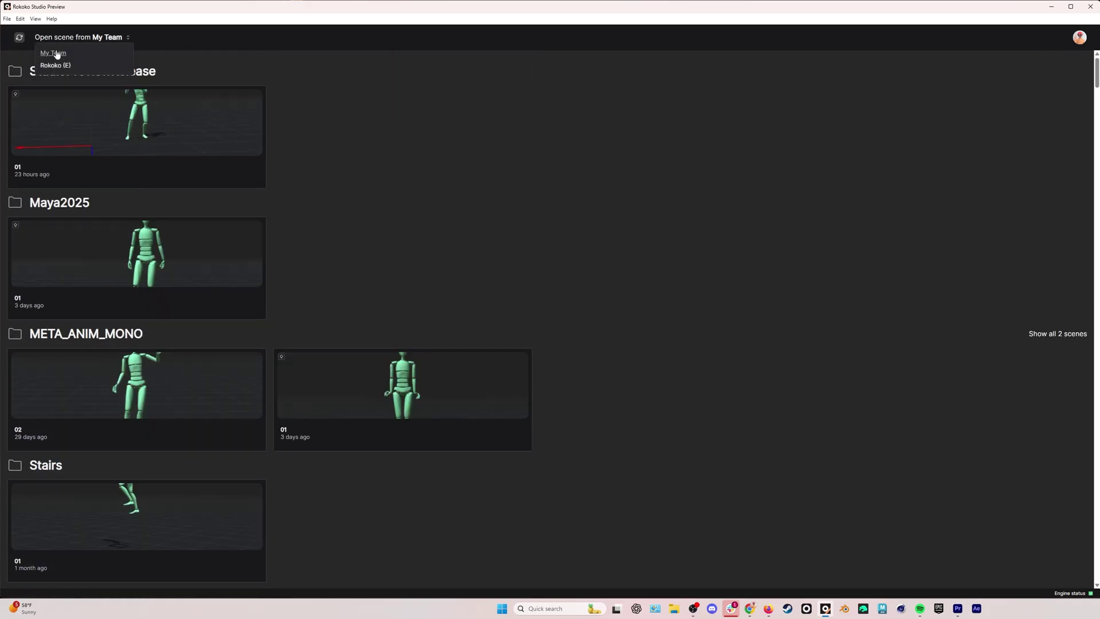
{"action": "left_click", "coordinate": [162, 41]}
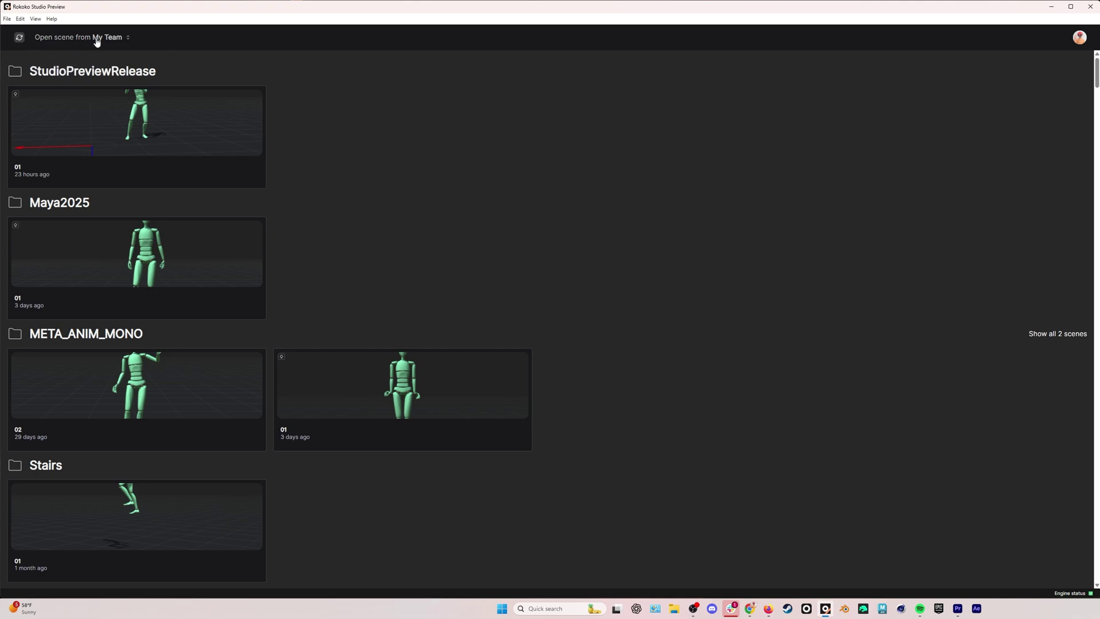
{"action": "left_click", "coordinate": [7, 20]}
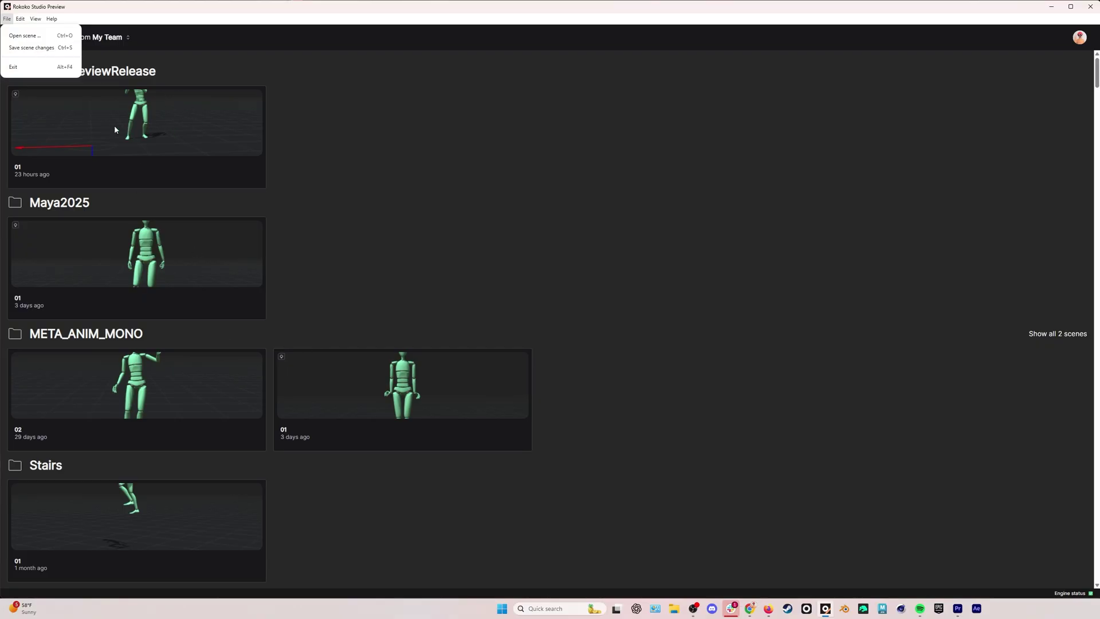
{"action": "left_click", "coordinate": [267, 79]}
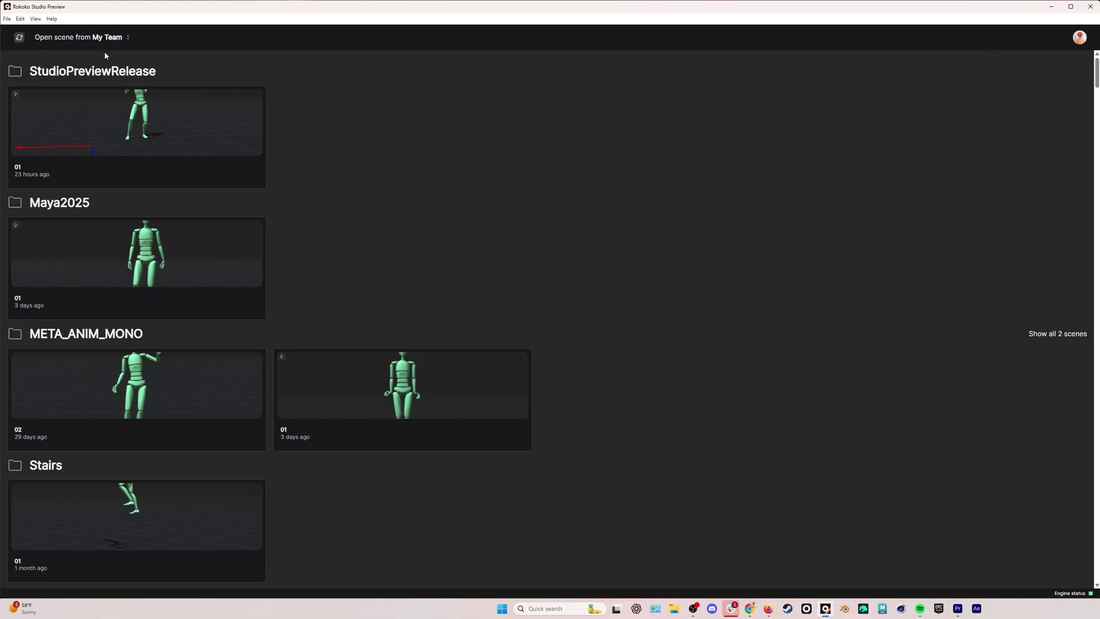
{"action": "left_click", "coordinate": [7, 19]}
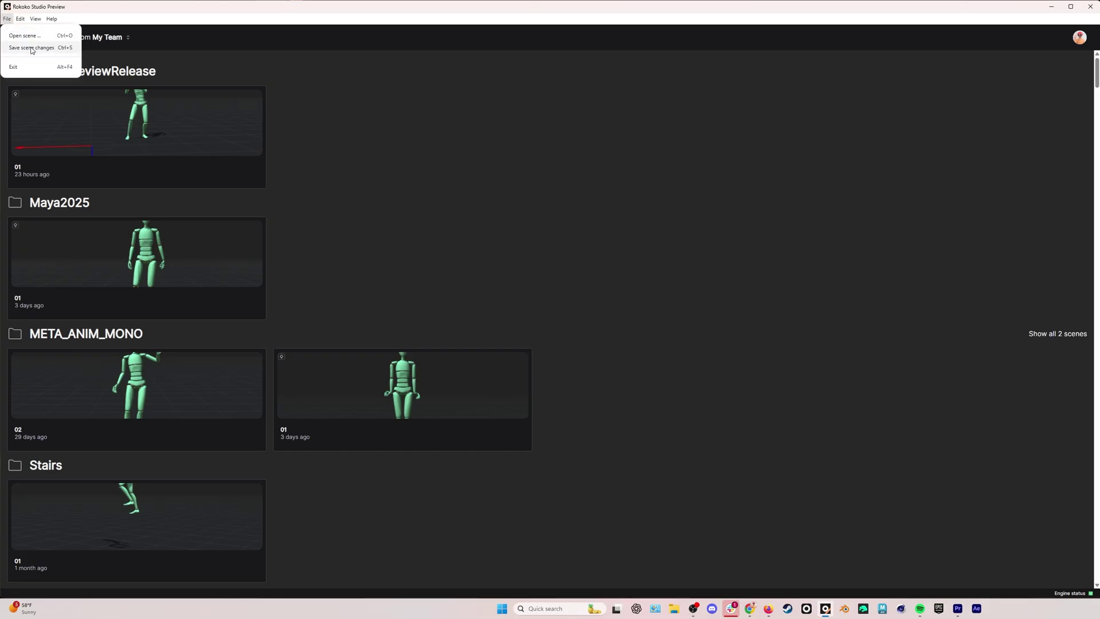
{"action": "left_click", "coordinate": [20, 19]}
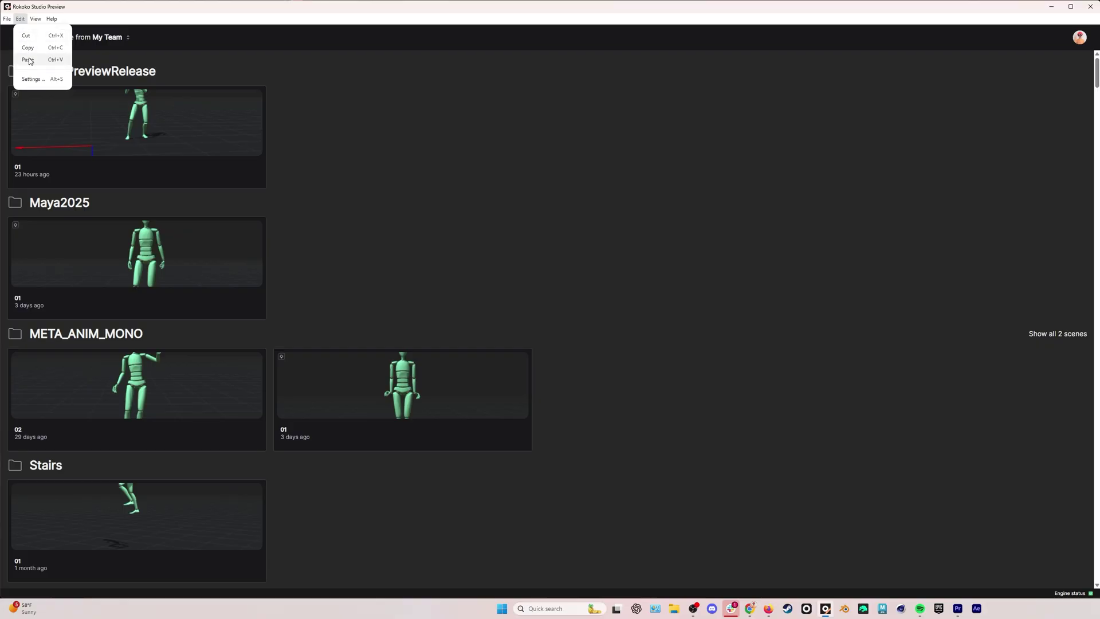
{"action": "left_click", "coordinate": [33, 80]}
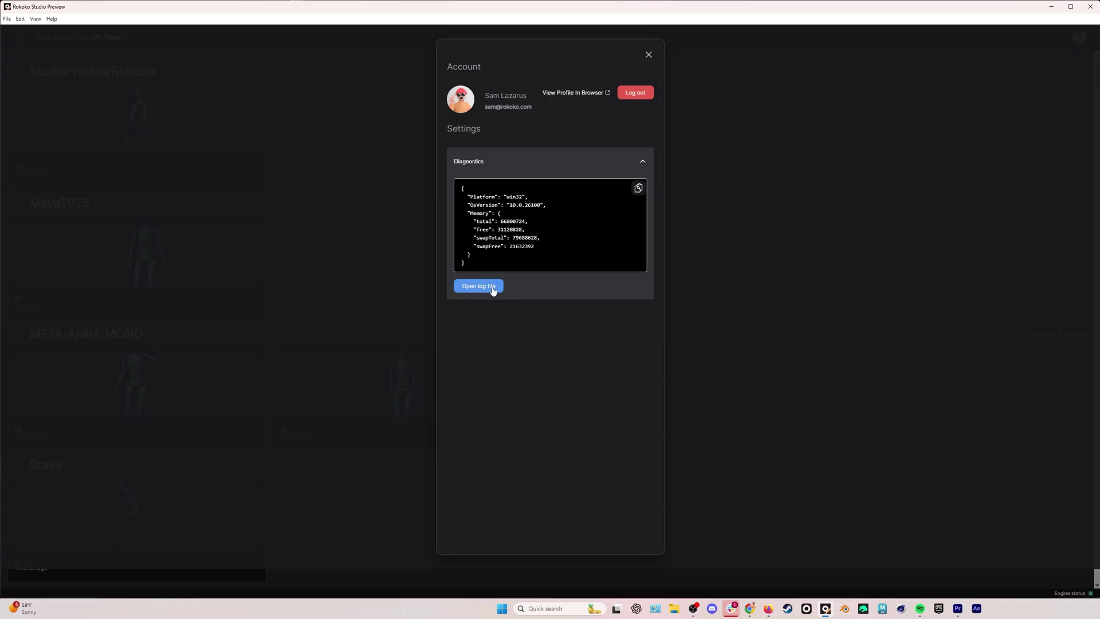
{"action": "left_click", "coordinate": [649, 54]}
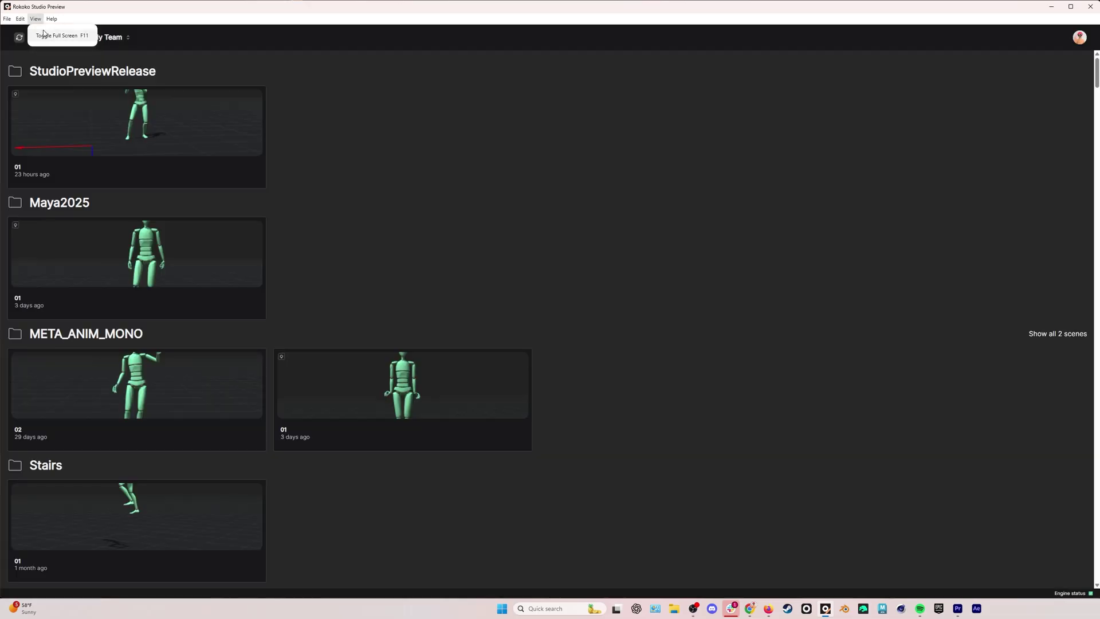
{"action": "left_click", "coordinate": [51, 19]}
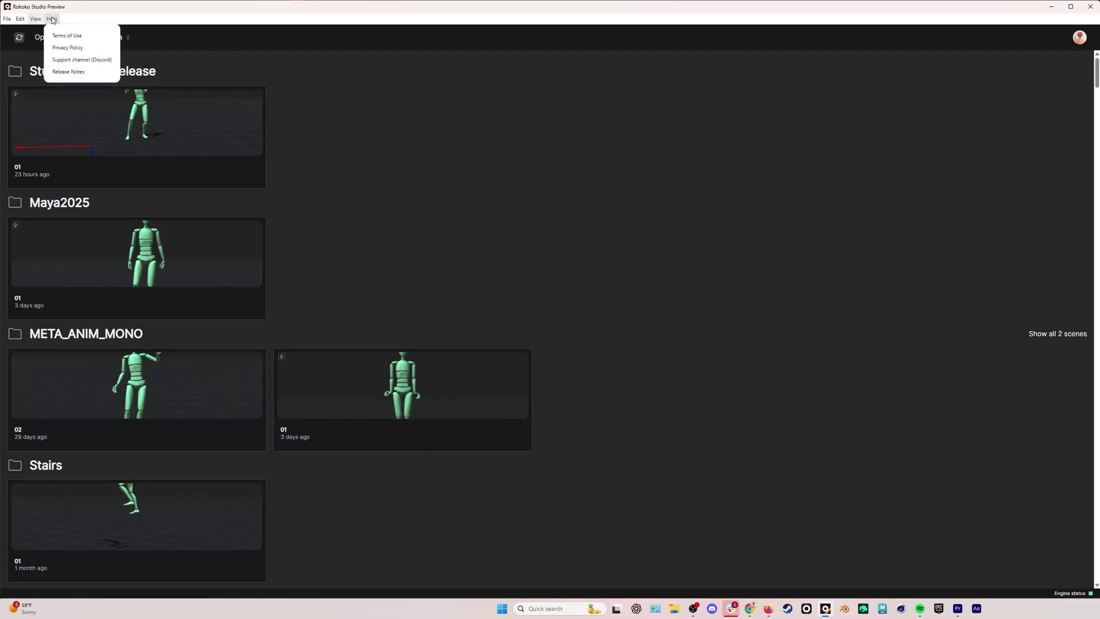
Step: Close the help options and re-open StudioPreviewRelease scene 01 from Studio
{"action": "left_click", "coordinate": [76, 73]}
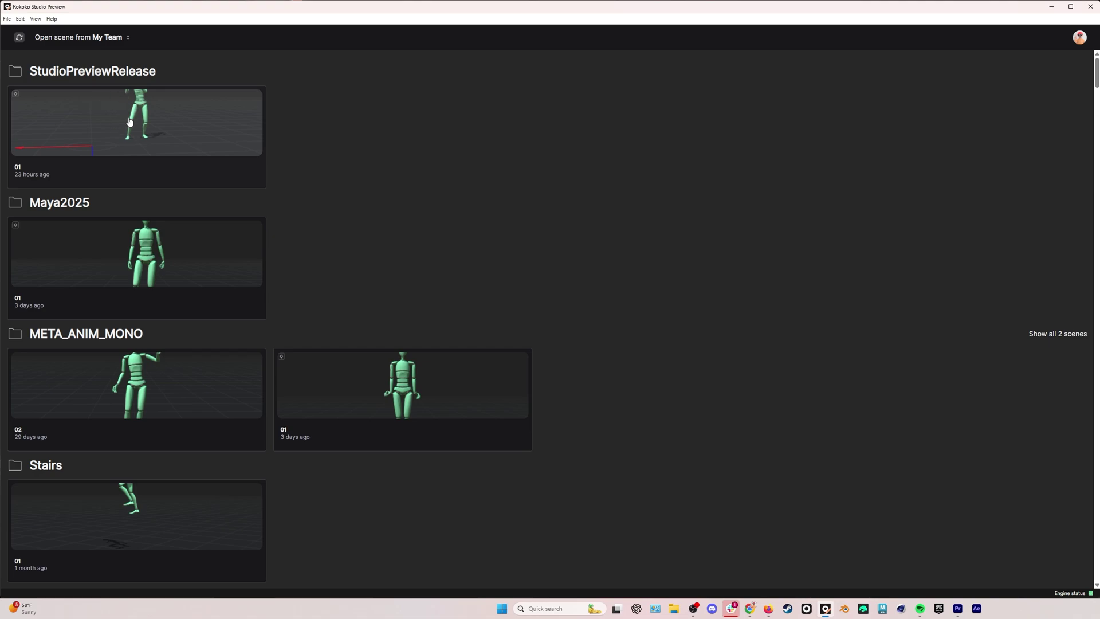
{"action": "left_click", "coordinate": [17, 96]}
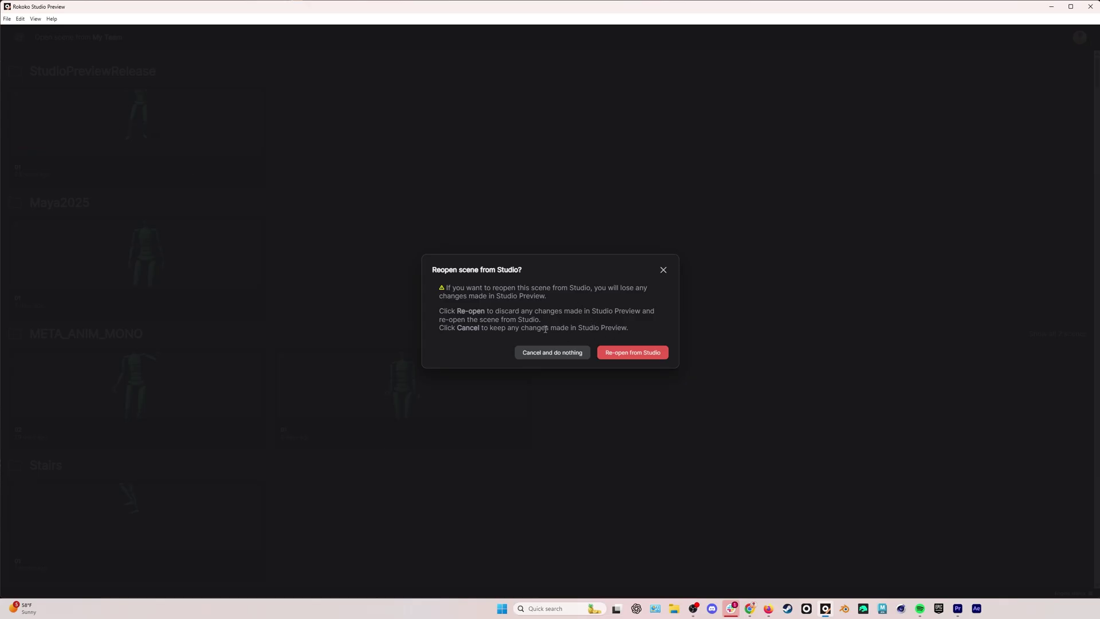
{"action": "left_click", "coordinate": [636, 356]}
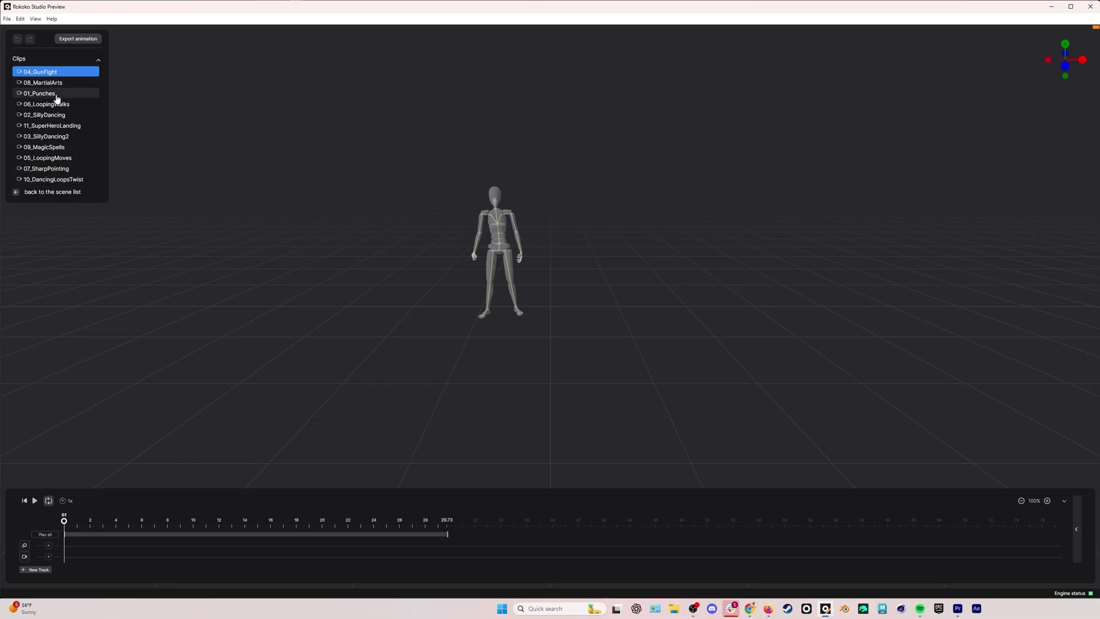
Step: Play 04_GunFight, orbit and zoom in on the figure, then pause and scrub to about 5 s
{"action": "key", "text": "space"}
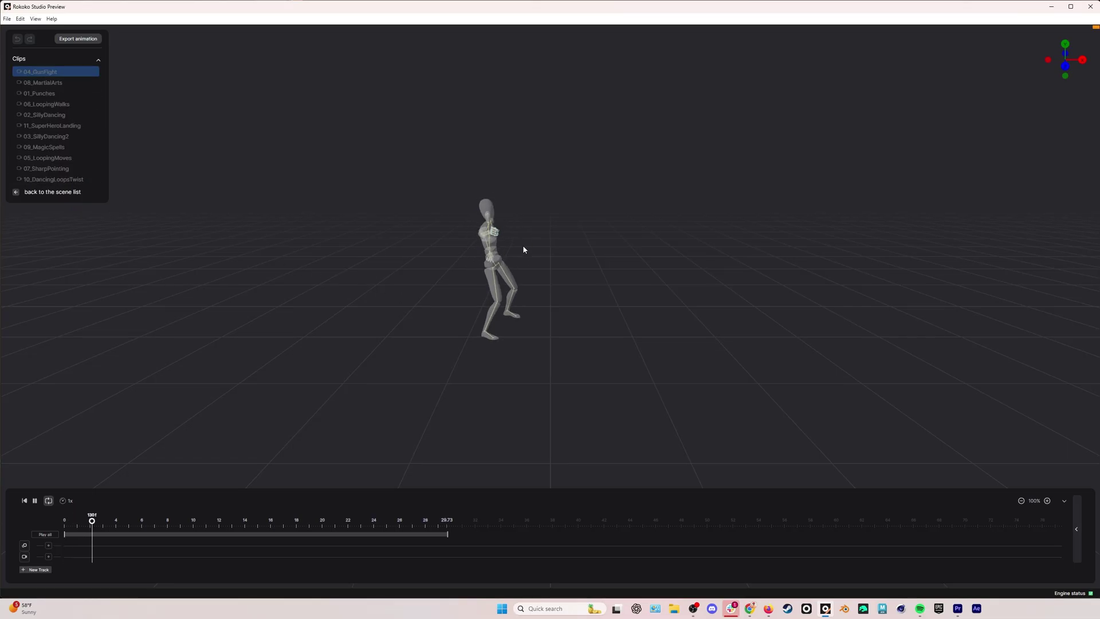
{"action": "left_click_drag", "start_coordinate": [614, 287], "coordinate": [586, 294]}
{"action": "left_click_drag", "start_coordinate": [587, 293], "coordinate": [441, 283]}
{"action": "key", "text": "space"}
{"action": "scroll", "coordinate": [488, 295], "scroll_direction": "up", "scroll_amount": 3}
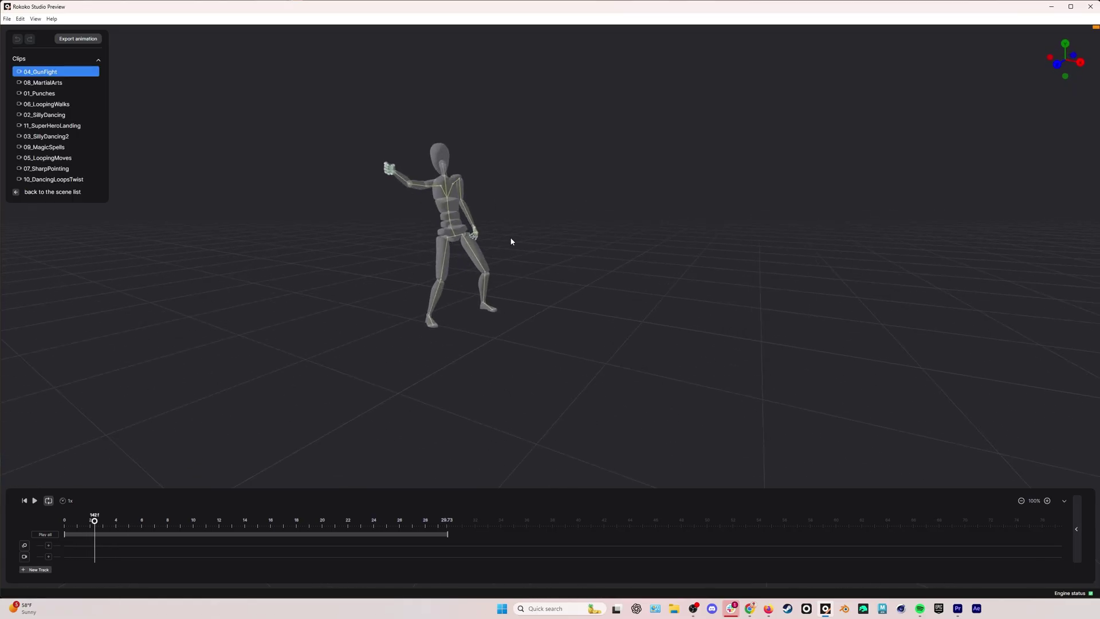
{"action": "right_click_drag", "start_coordinate": [523, 245], "coordinate": [574, 272]}
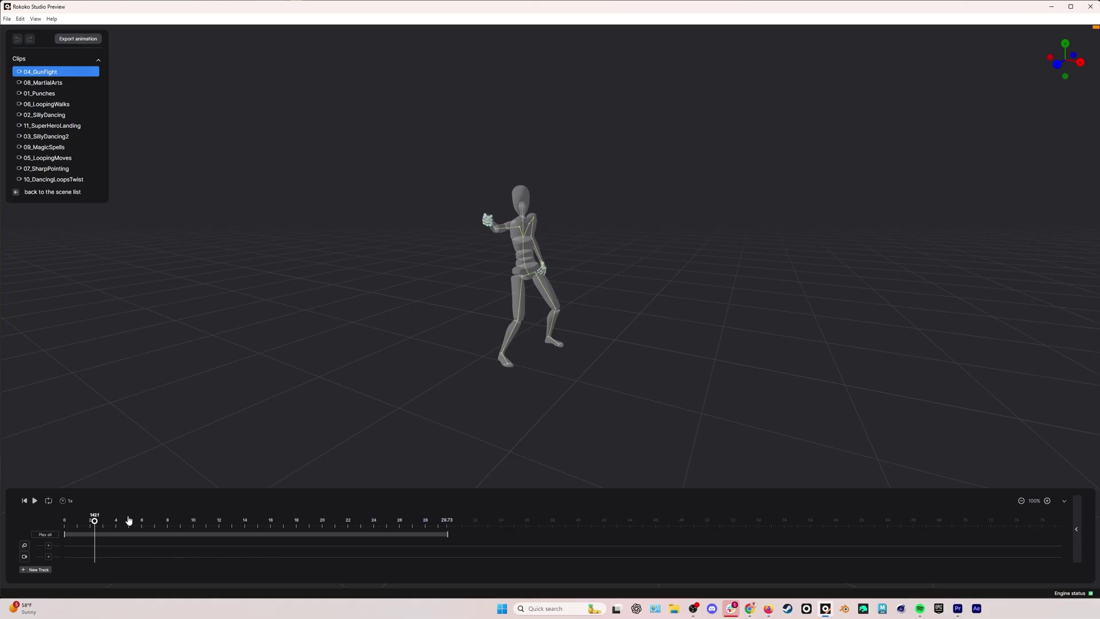
{"action": "mouse_move", "coordinate": [93, 521]}
{"action": "left_mouse_down"}
{"action": "mouse_move", "coordinate": [204, 522]}
{"action": "mouse_move", "coordinate": [94, 524]}
{"action": "left_mouse_up"}
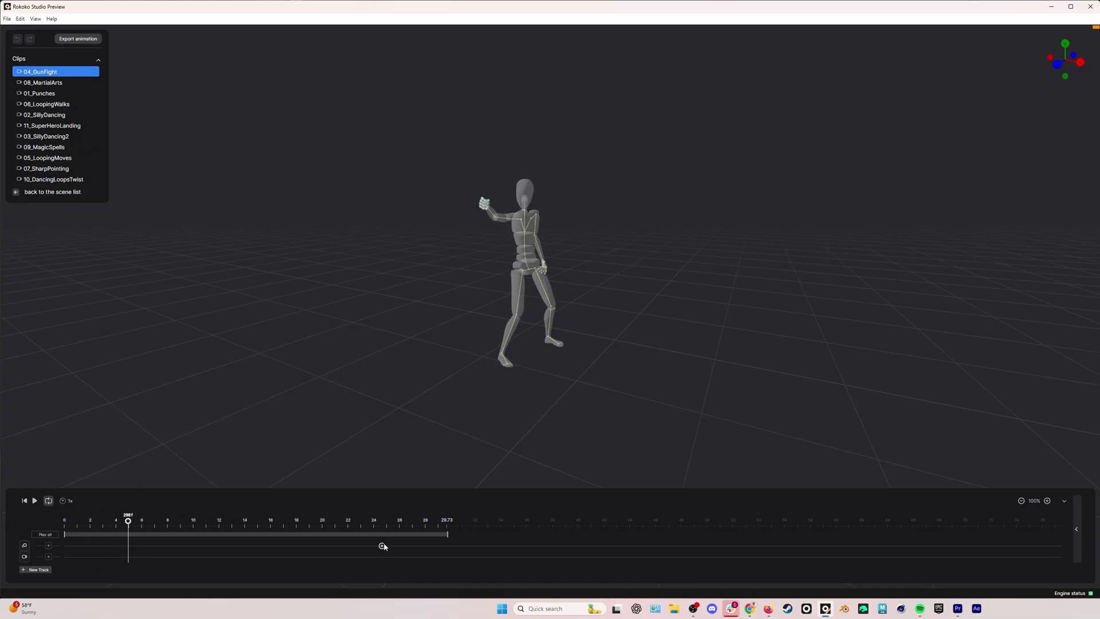
Step: Test playback and the speed choices, keeping normal speed, and return to the clip start
{"action": "left_click", "coordinate": [427, 522]}
{"action": "key", "text": "space"}
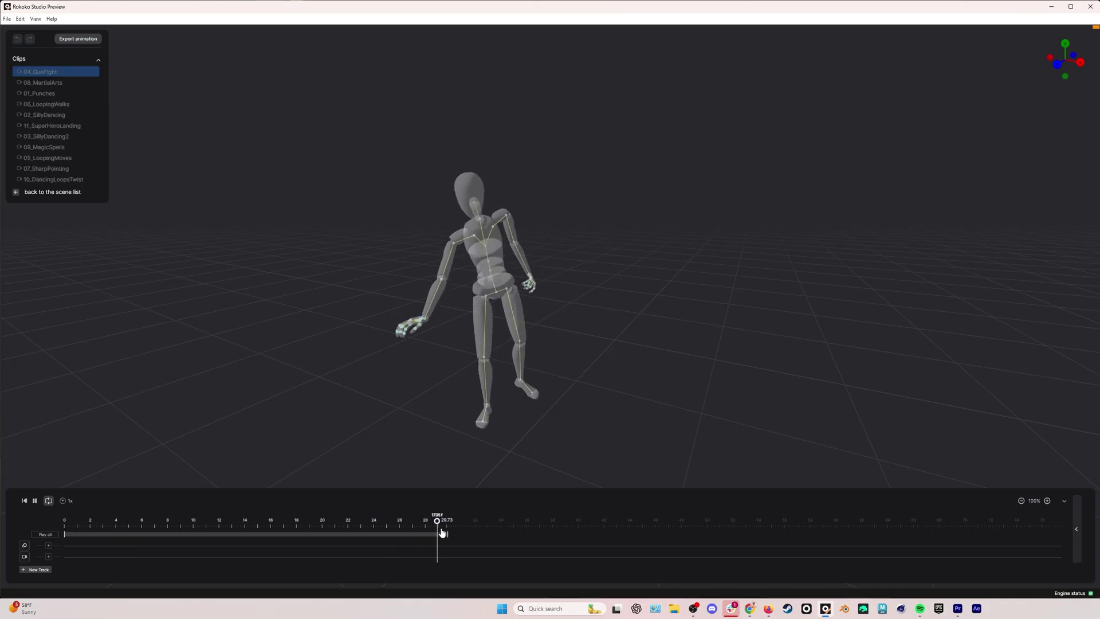
{"action": "left_click", "coordinate": [39, 502]}
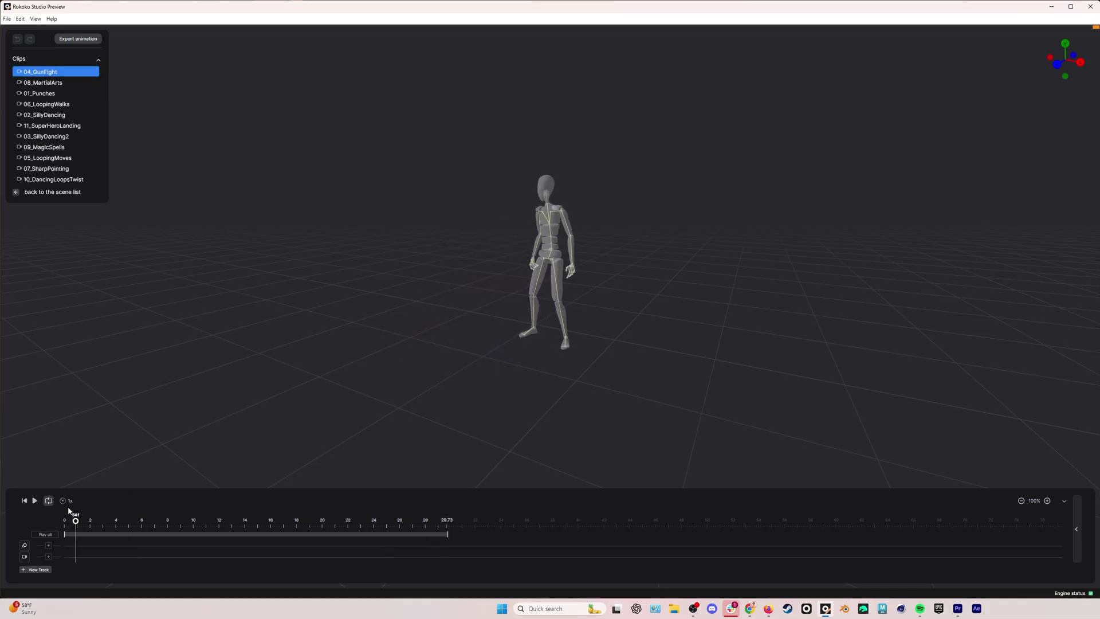
{"action": "left_click", "coordinate": [67, 500]}
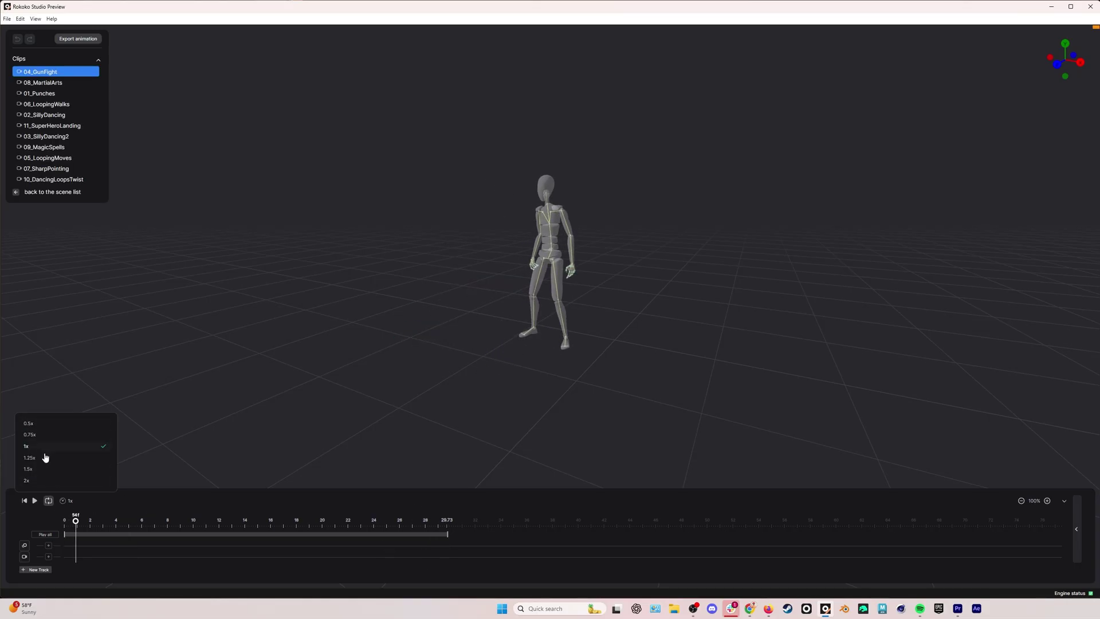
{"action": "left_click", "coordinate": [204, 422]}
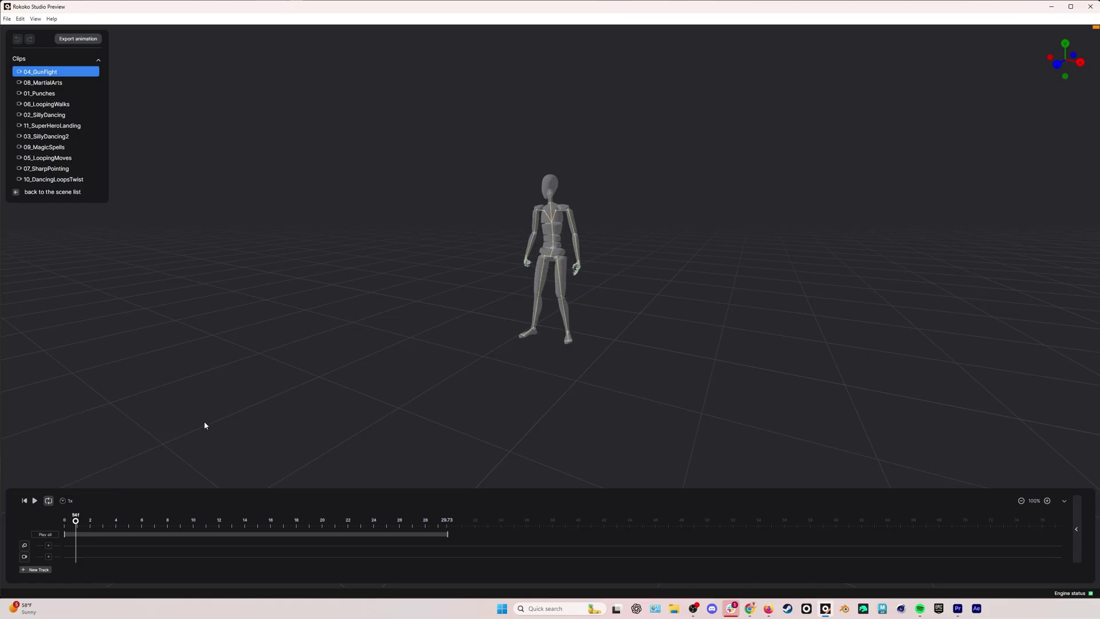
{"action": "left_click", "coordinate": [24, 502]}
Step: Trim the clip to roughly 10.4–16 s, then restore its full 0–29.73 s range
{"action": "left_click_drag", "start_coordinate": [65, 534], "coordinate": [197, 533]}
{"action": "left_click_drag", "start_coordinate": [447, 536], "coordinate": [271, 535]}
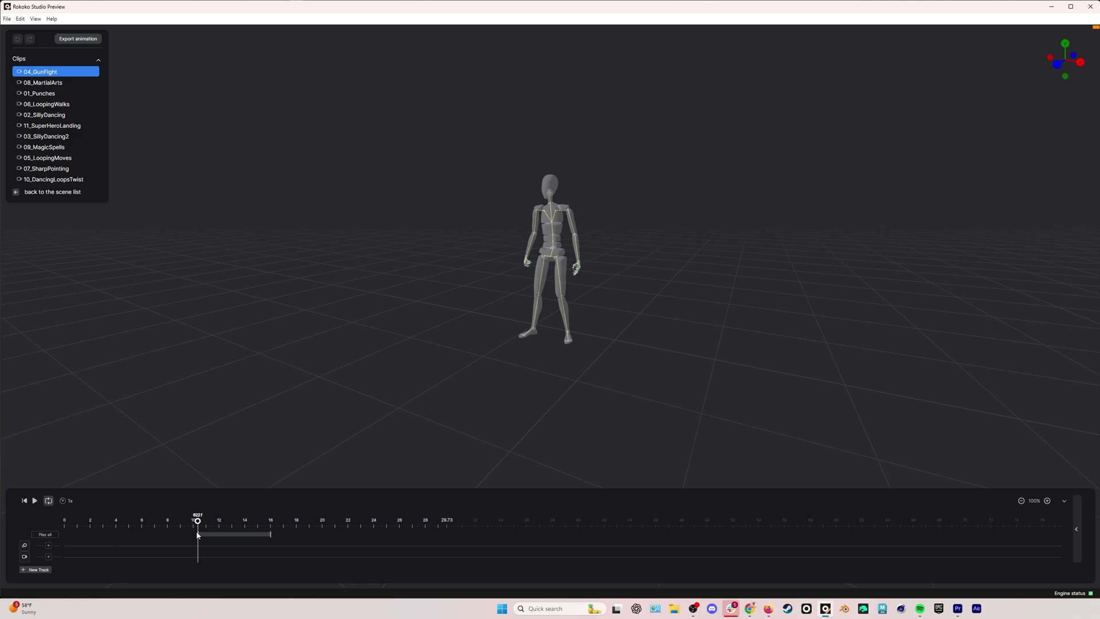
{"action": "left_click", "coordinate": [43, 534]}
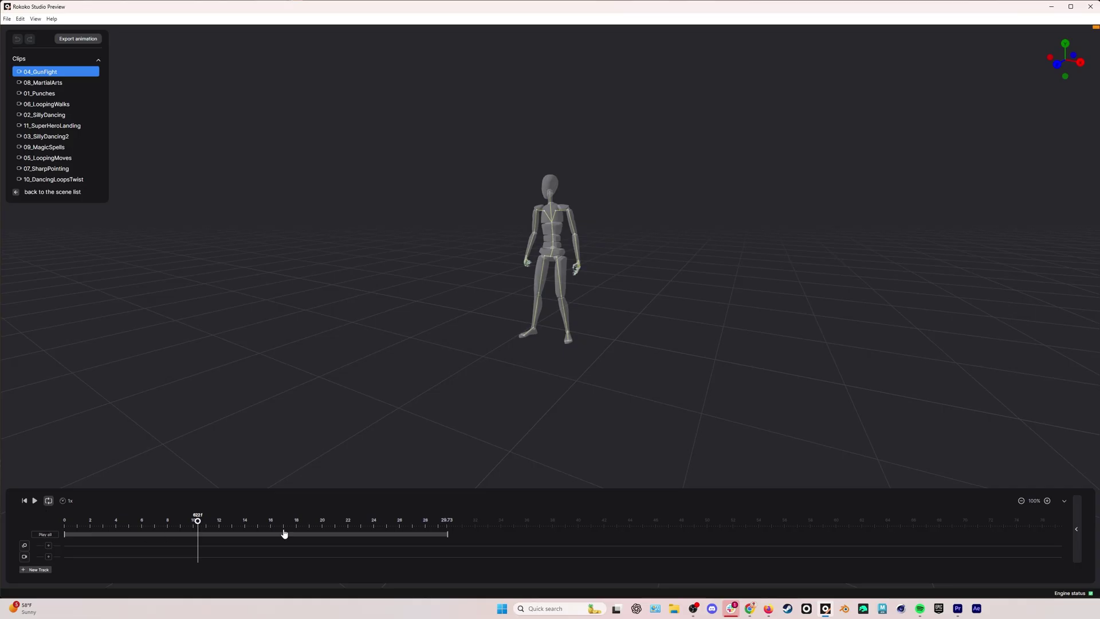
Step: Zoom the timeline to 175% and show the segment settings panel
{"action": "left_click", "coordinate": [1047, 500]}
{"action": "left_click", "coordinate": [1047, 500]}
{"action": "left_click", "coordinate": [1047, 500]}
{"action": "left_click", "coordinate": [1047, 500]}
{"action": "left_click", "coordinate": [1022, 500]}
{"action": "left_click", "coordinate": [1076, 529]}
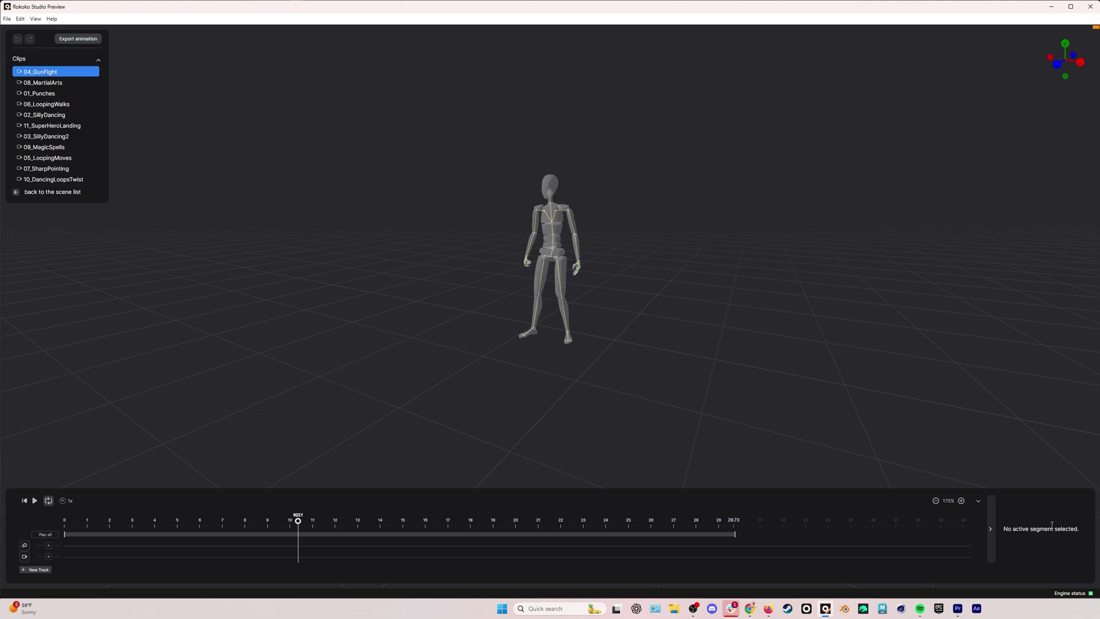
Step: Load the 07_SharpPointing clip and preview its motion at later frames
{"action": "left_click", "coordinate": [46, 169]}
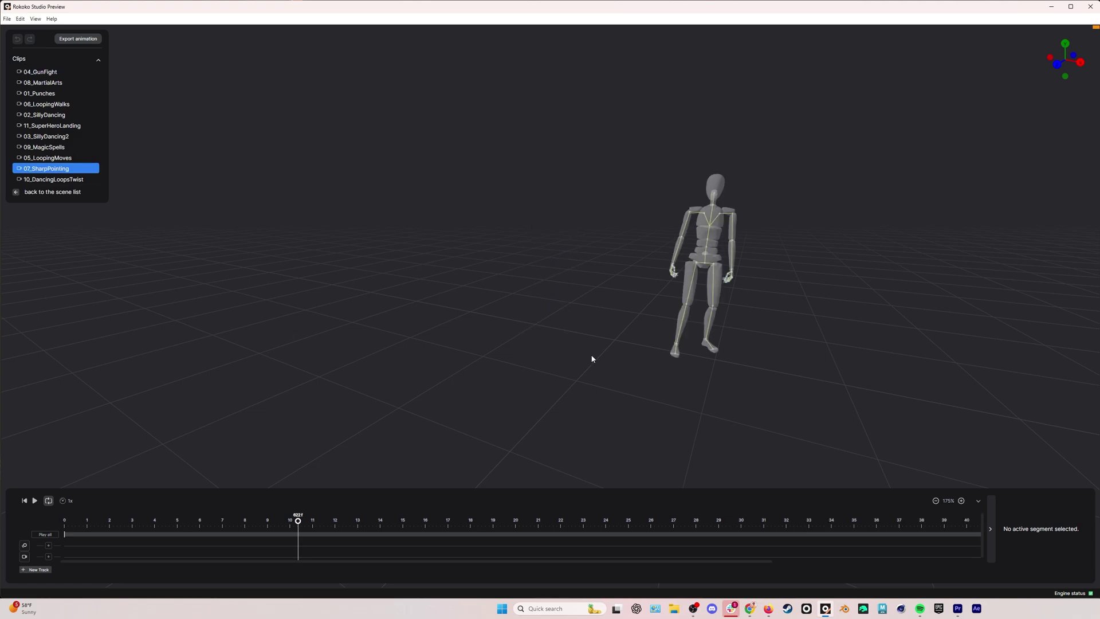
{"action": "left_click_drag", "start_coordinate": [326, 523], "coordinate": [382, 525]}
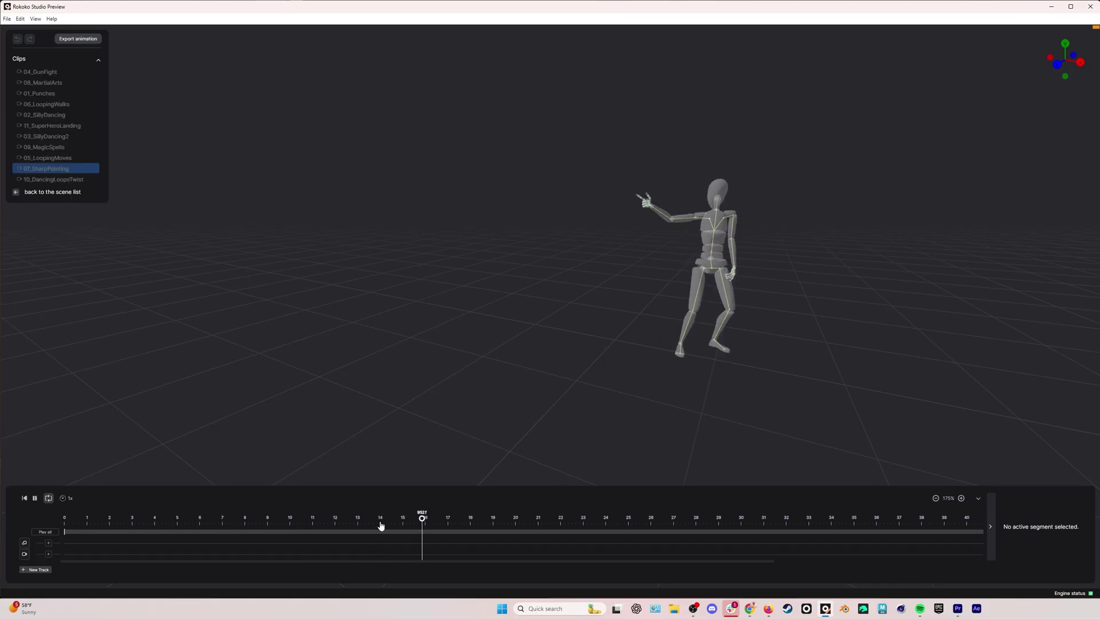
{"action": "key", "text": "space"}
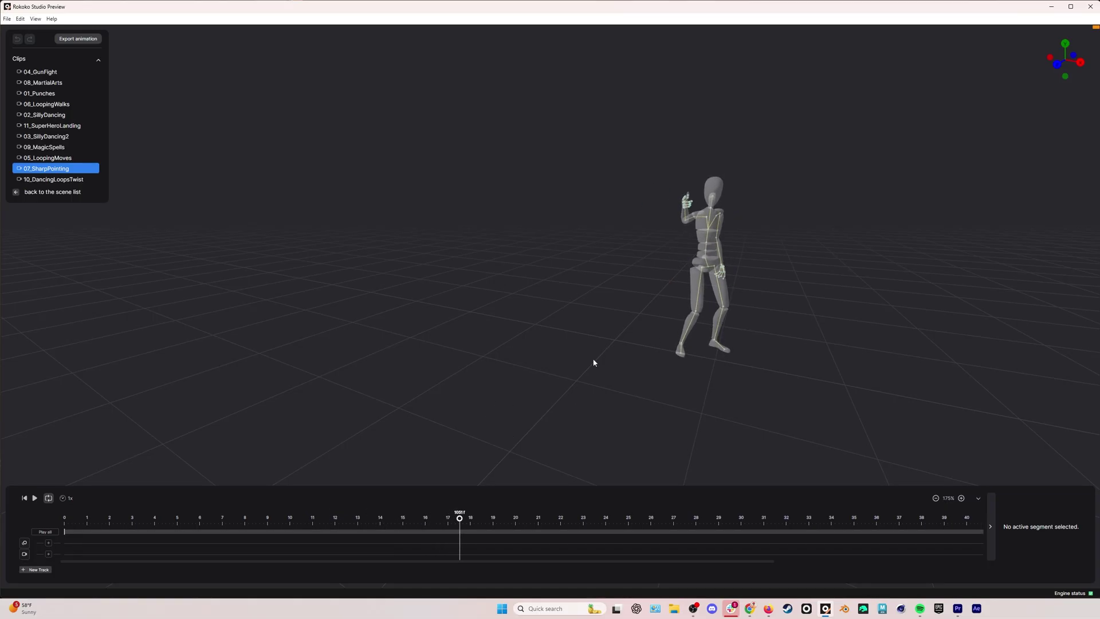
{"action": "scroll", "coordinate": [700, 211], "scroll_direction": "up", "scroll_amount": 4}
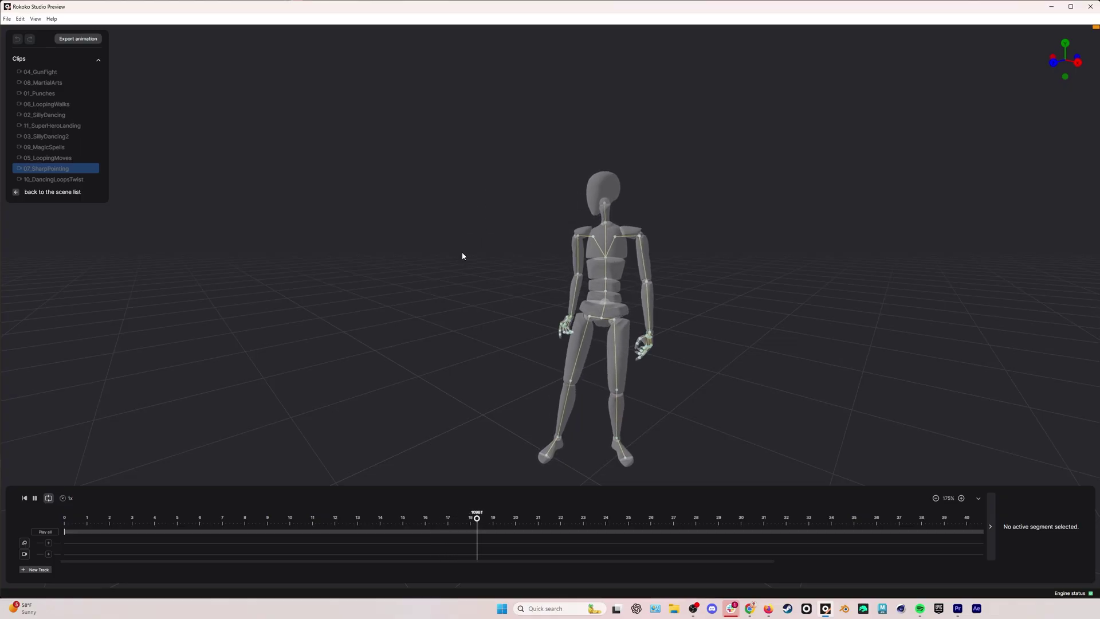
Step: Loop playback around the pointing gesture near second 14 with the timeline zoomed to 100%
{"action": "left_click", "coordinate": [386, 520]}
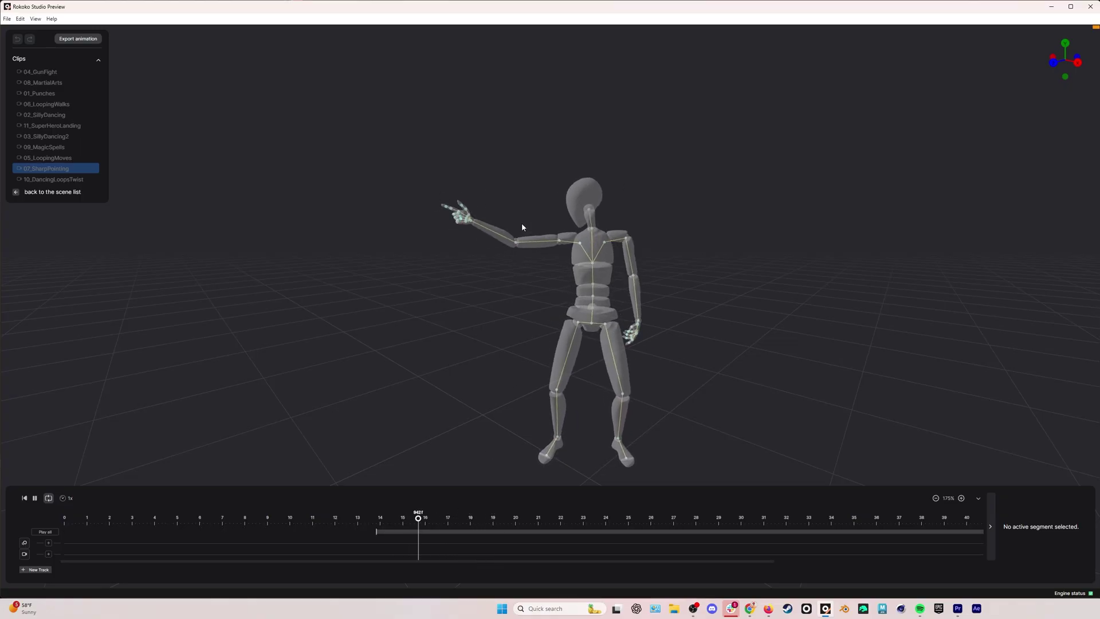
{"action": "key", "text": "space"}
{"action": "left_click", "coordinate": [935, 498]}
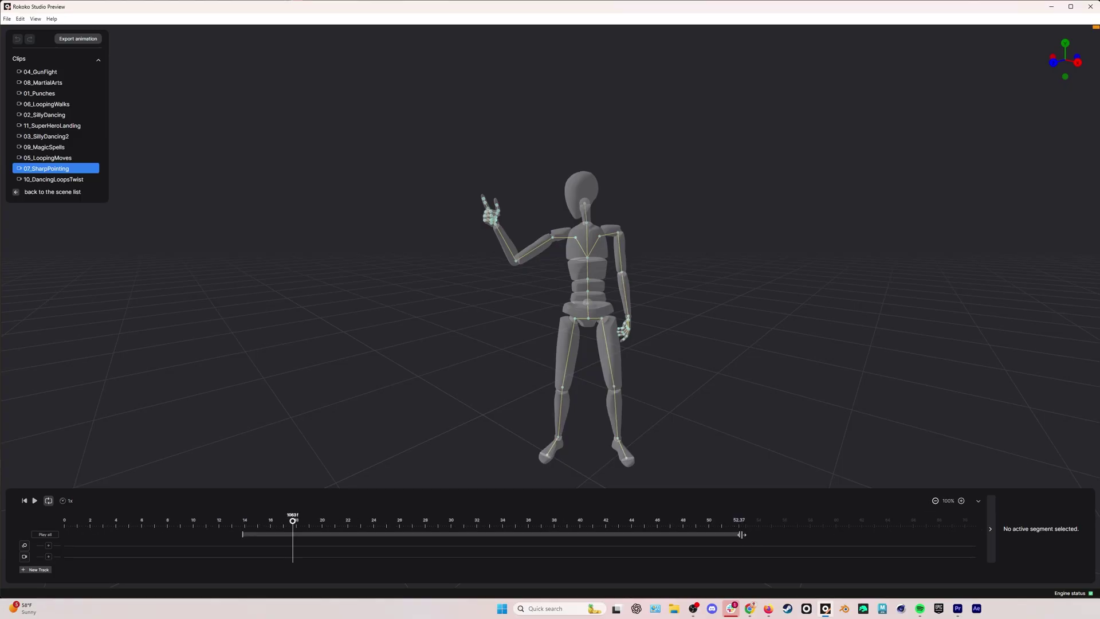
{"action": "key", "text": "space"}
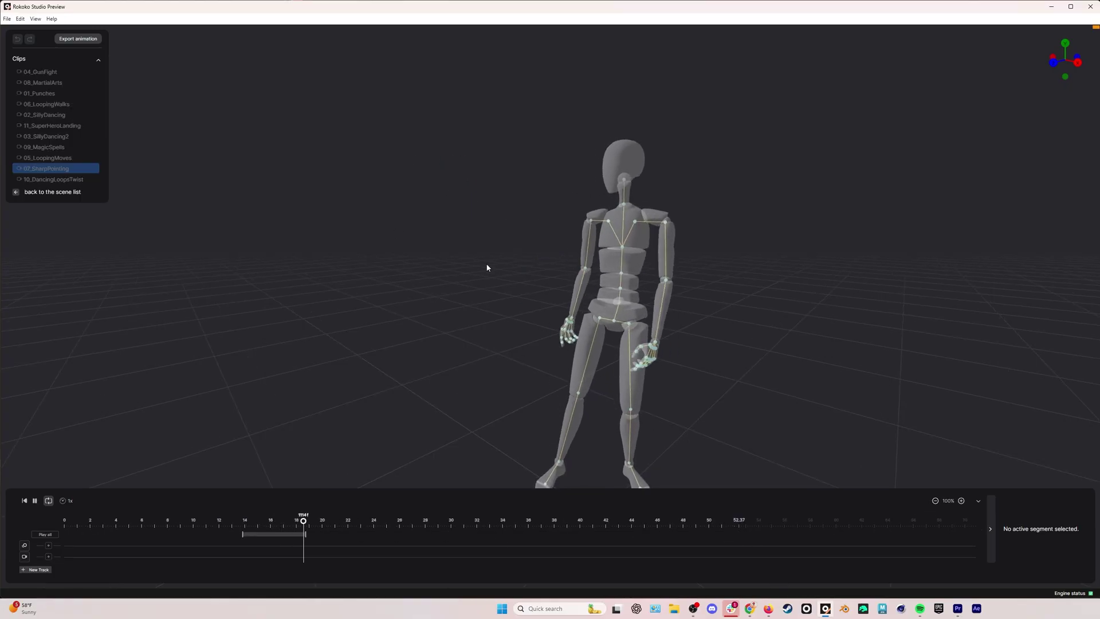
{"action": "key", "text": "space"}
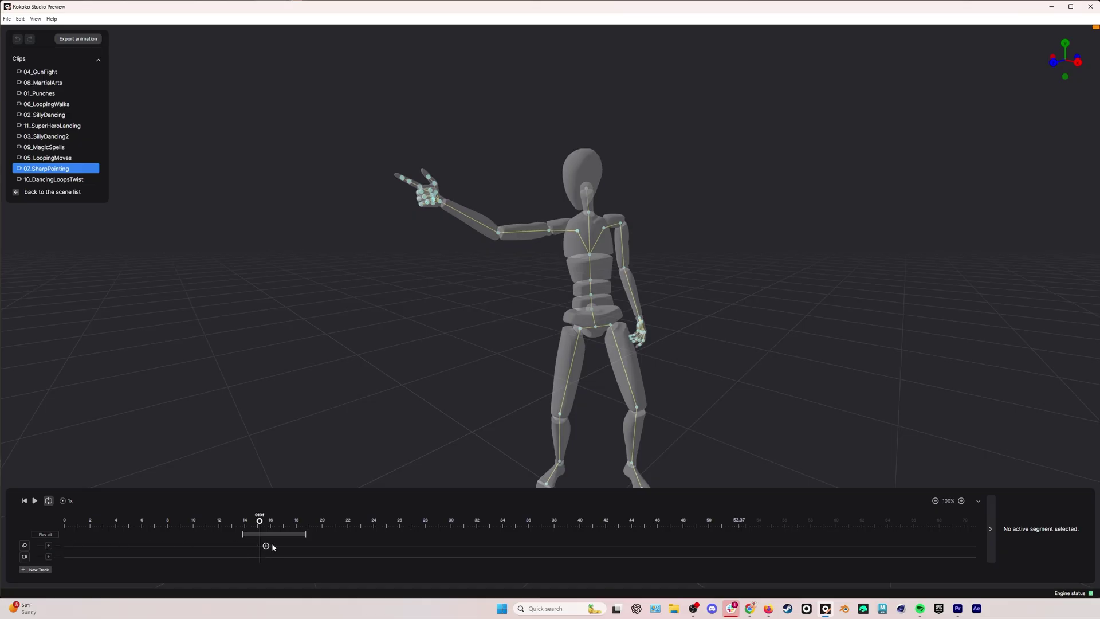
Step: Add a smoothing segment aligned with the pointing loop range and play the smoothed section
{"action": "left_click", "coordinate": [49, 547]}
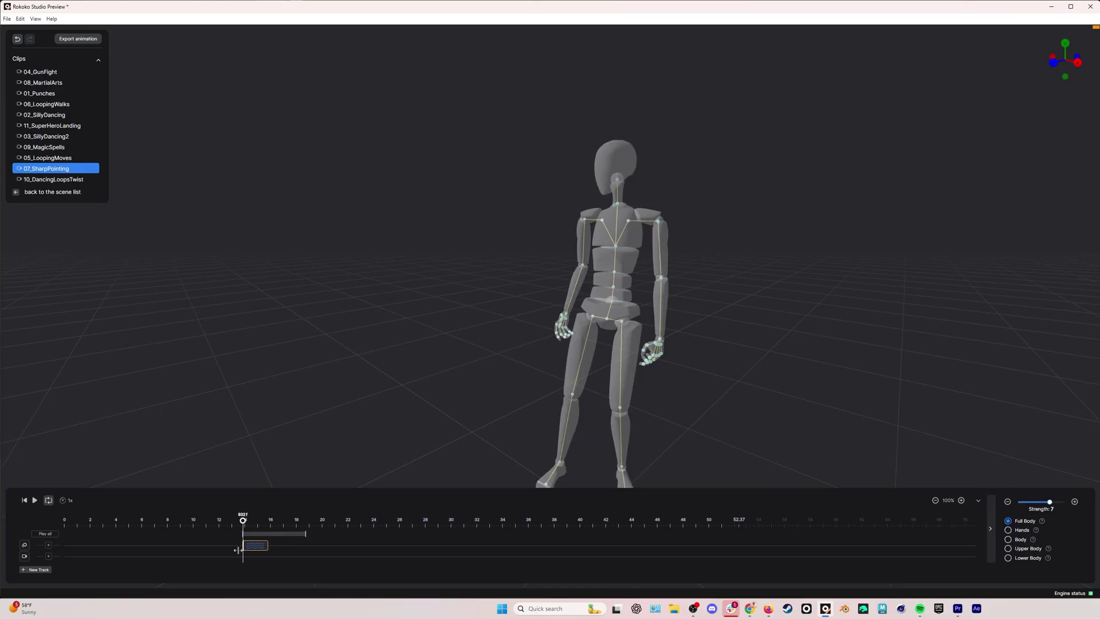
{"action": "left_click_drag", "start_coordinate": [265, 545], "coordinate": [315, 546]}
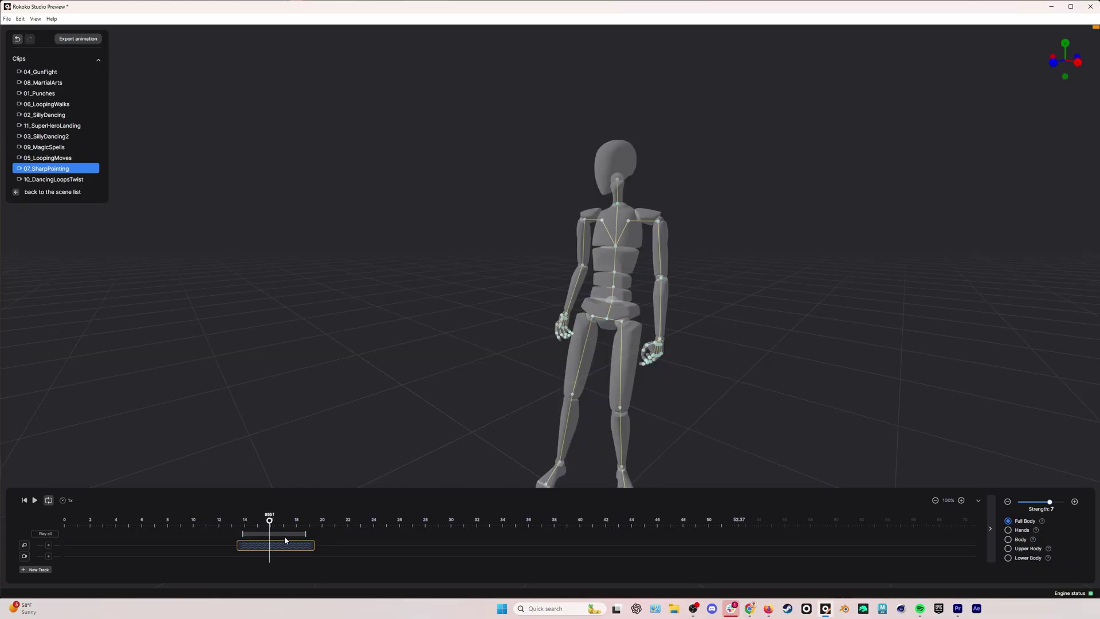
{"action": "left_click_drag", "start_coordinate": [294, 549], "coordinate": [292, 548]}
{"action": "left_click_drag", "start_coordinate": [280, 544], "coordinate": [279, 545]}
{"action": "key", "text": "space"}
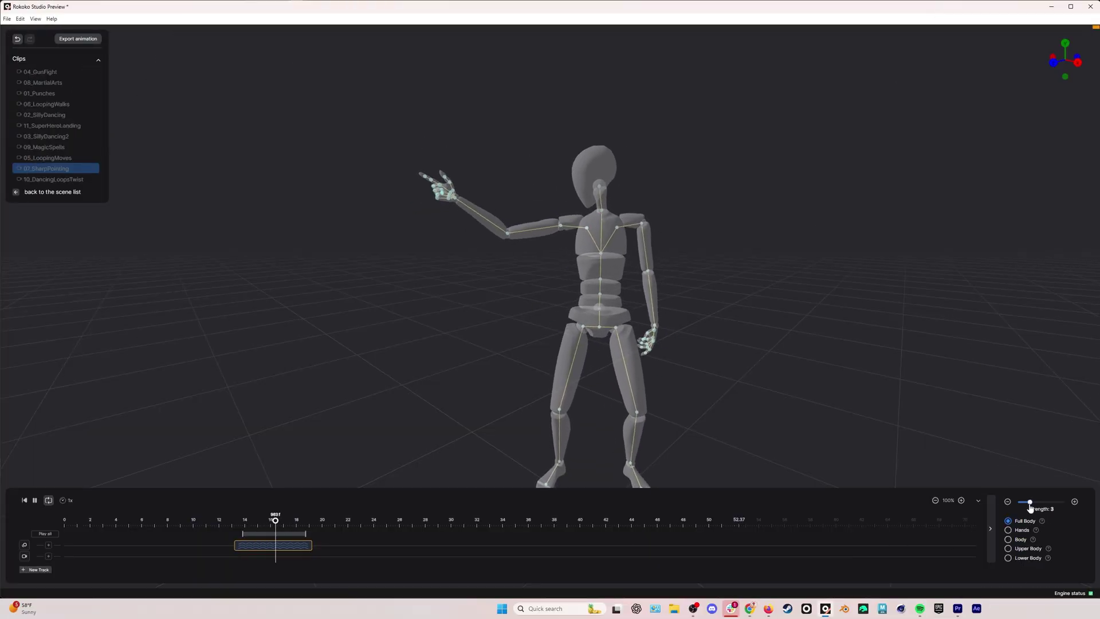
Step: Compare smoothing strength 0.5 and 10, then settle the strength at 6
{"action": "left_click_drag", "start_coordinate": [1049, 508], "coordinate": [1023, 508]}
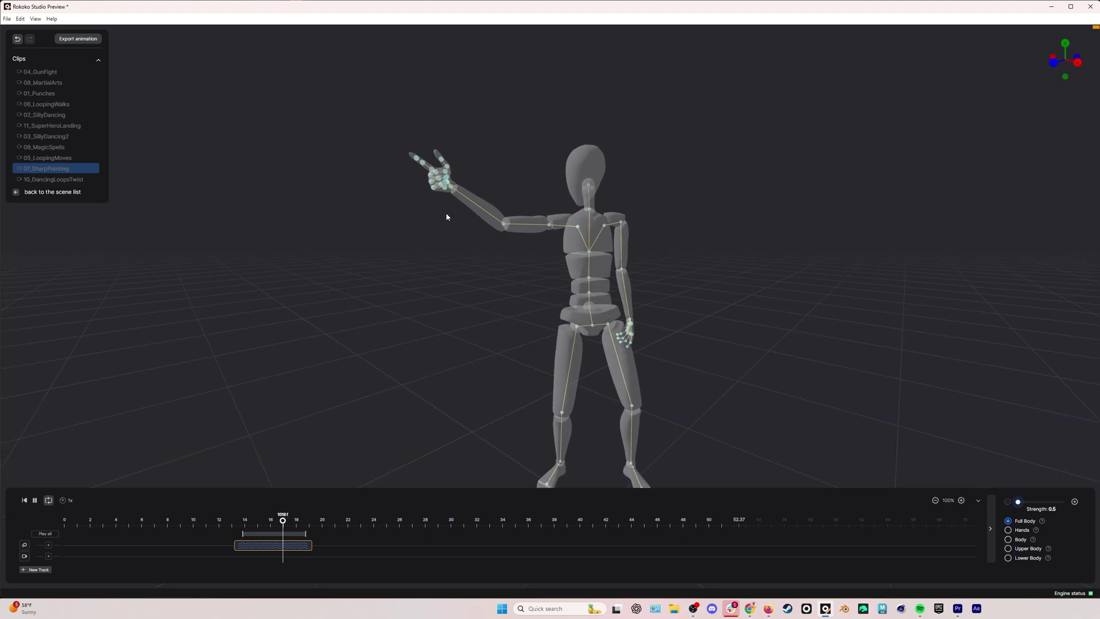
{"action": "left_click_drag", "start_coordinate": [1018, 502], "coordinate": [1064, 502]}
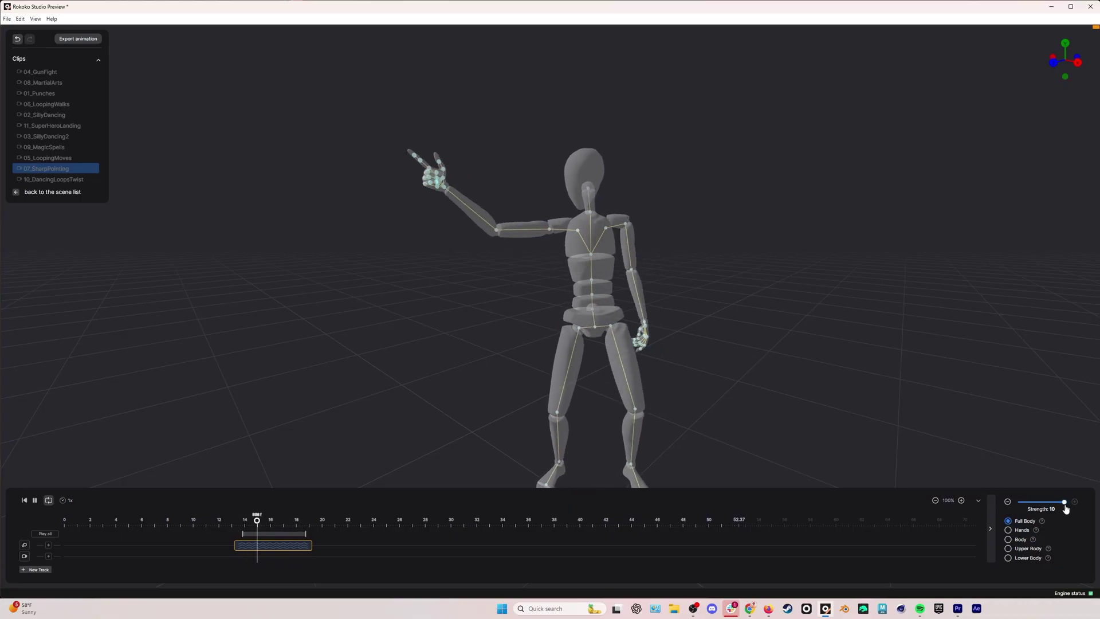
{"action": "left_click_drag", "start_coordinate": [1064, 502], "coordinate": [1047, 503]}
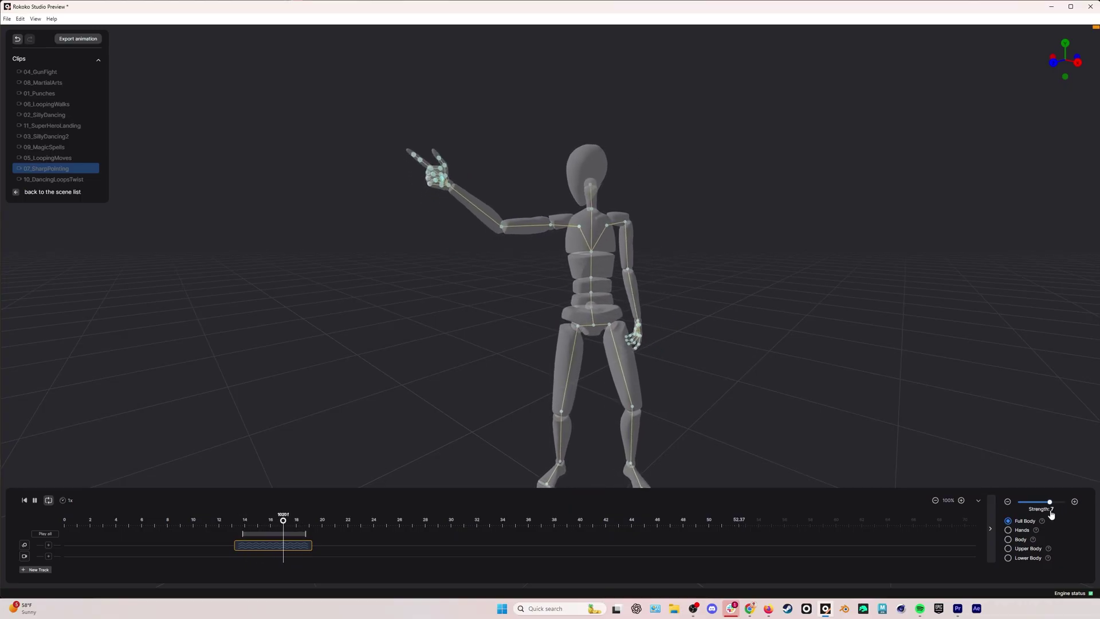
{"action": "left_click", "coordinate": [1051, 503]}
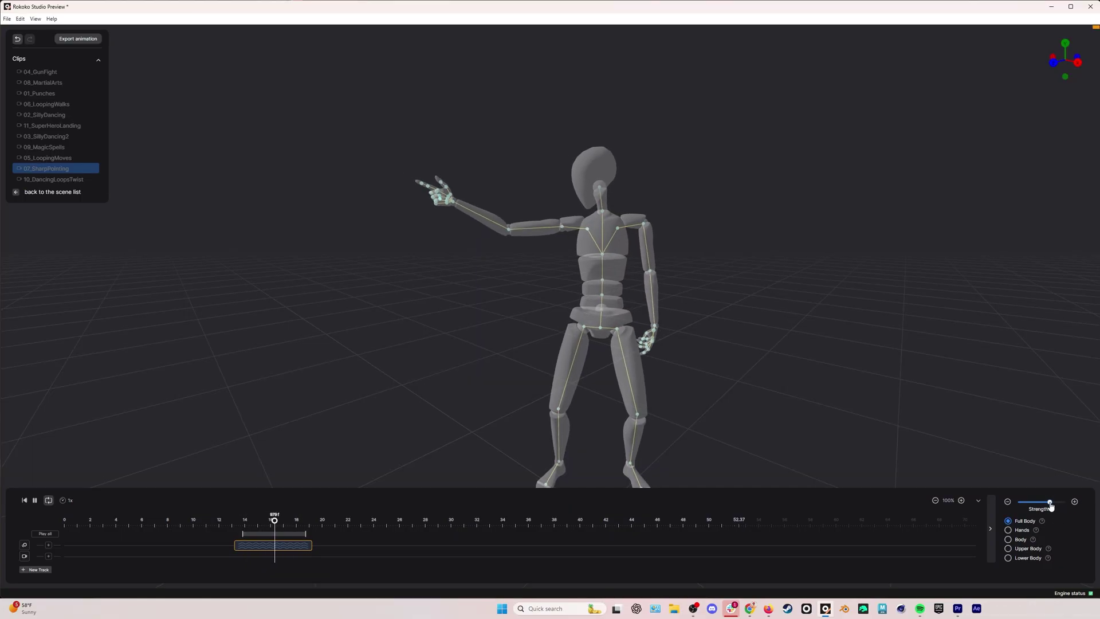
{"action": "left_click_drag", "start_coordinate": [1052, 505], "coordinate": [1045, 507]}
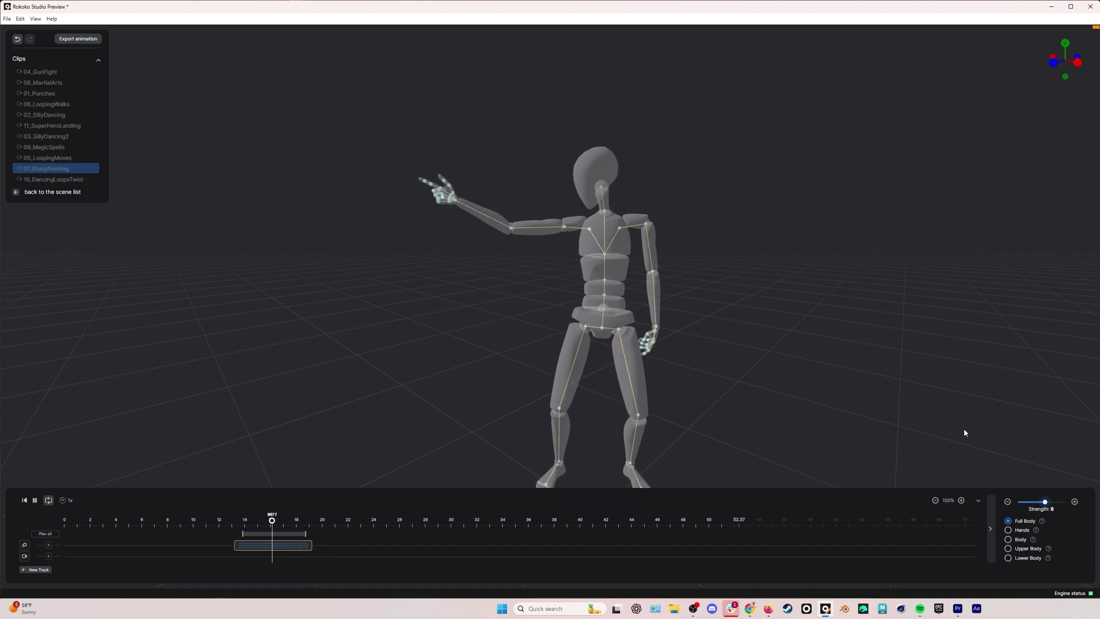
Step: Select the smoothing segment to review its Full Body options, then play the smoothed loop
{"action": "left_click", "coordinate": [524, 435]}
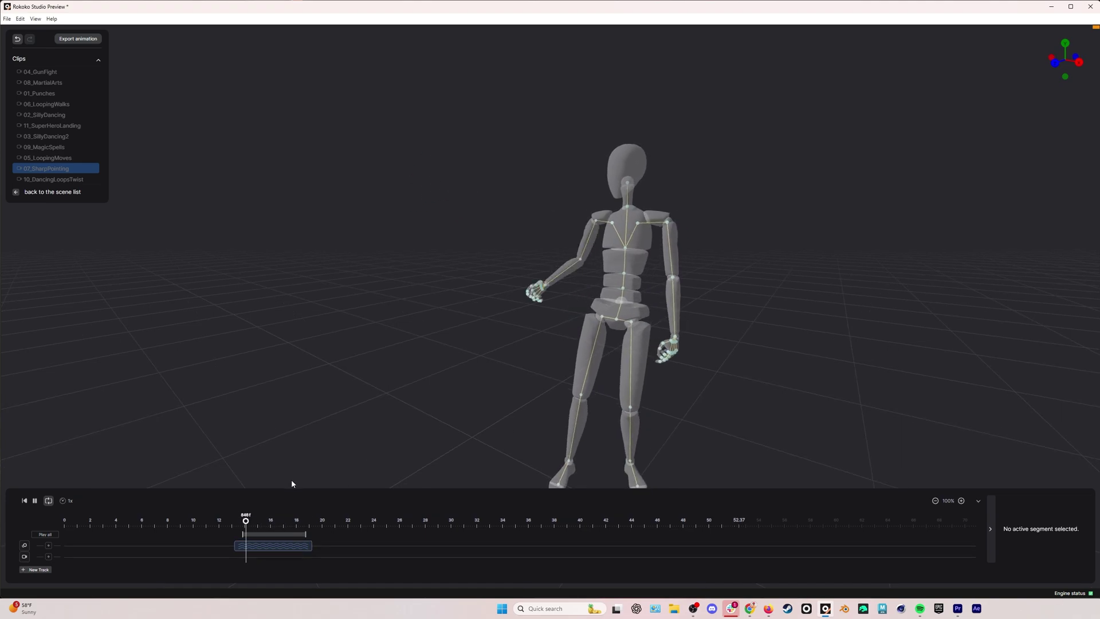
{"action": "left_click", "coordinate": [276, 544]}
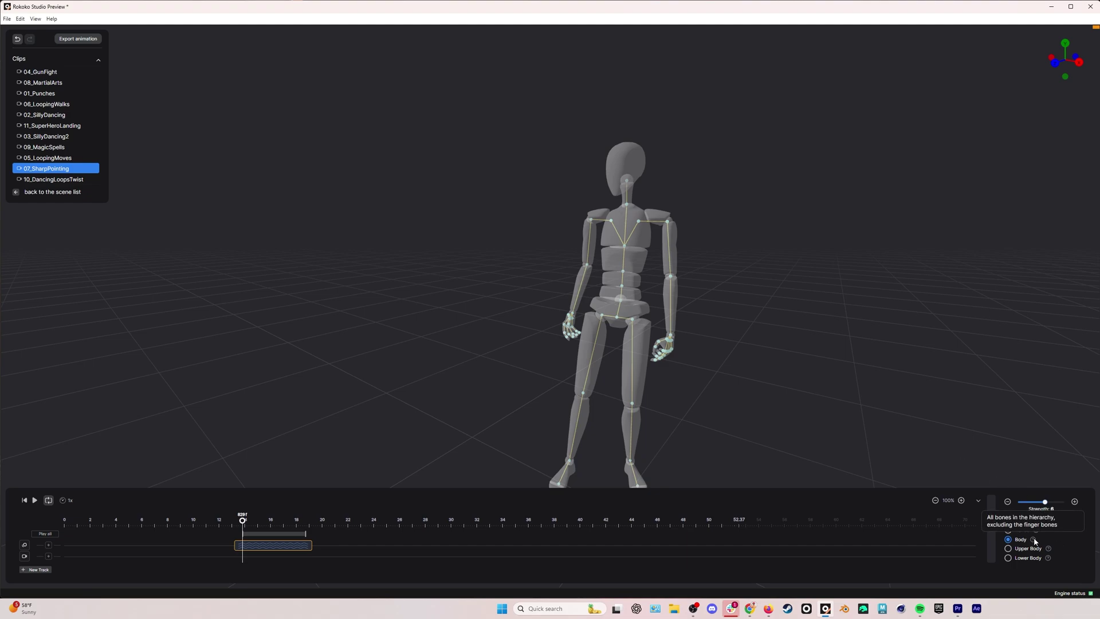
{"action": "key", "text": "space"}
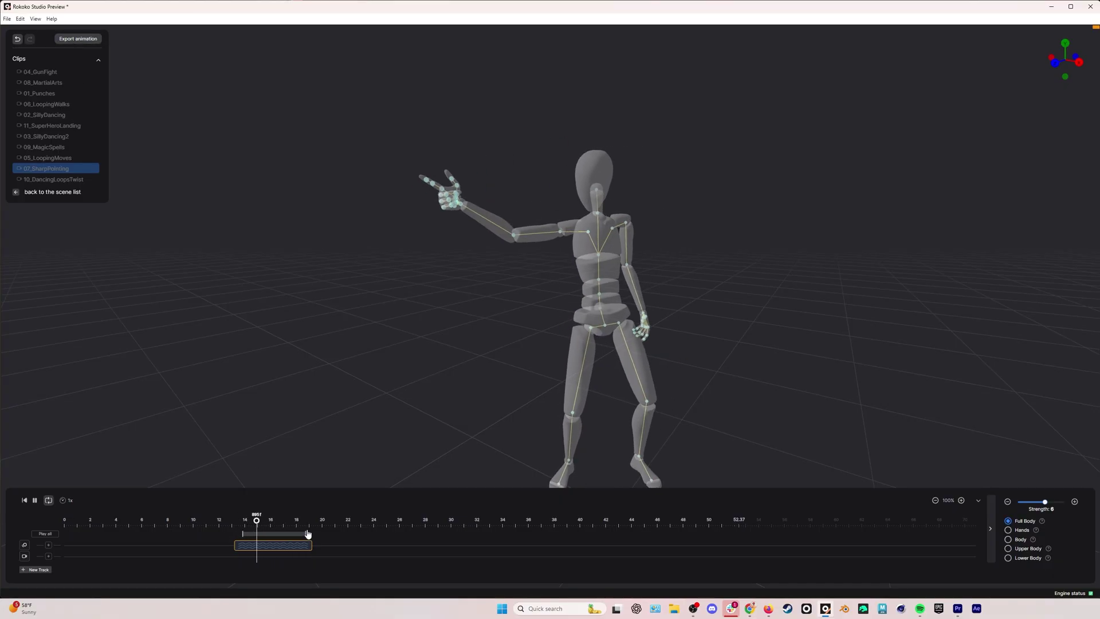
Step: Extend the playback loop and smoothing segment to the clip end at 52.37 s
{"action": "left_click_drag", "start_coordinate": [306, 533], "coordinate": [434, 533]}
{"action": "left_click", "coordinate": [303, 551]}
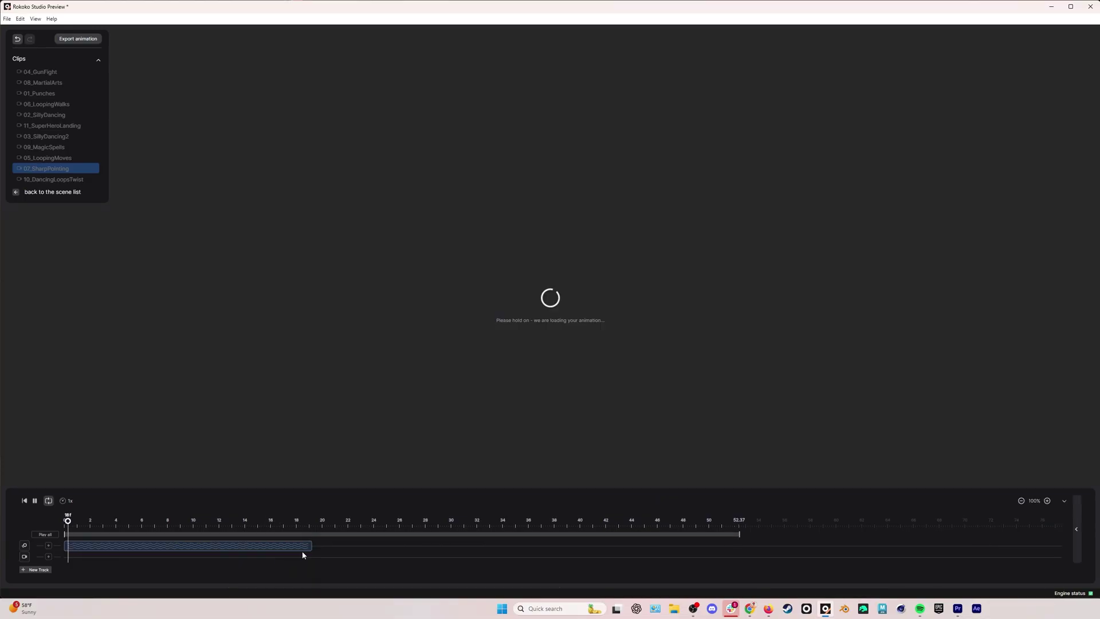
{"action": "left_click_drag", "start_coordinate": [311, 546], "coordinate": [739, 545]}
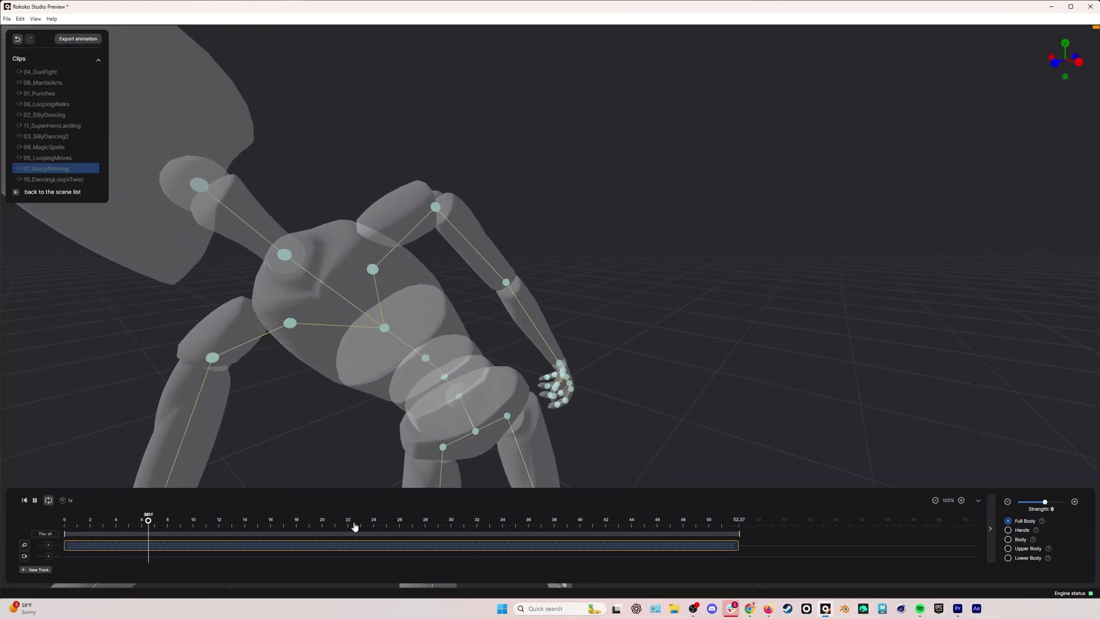
{"action": "left_click", "coordinate": [350, 522]}
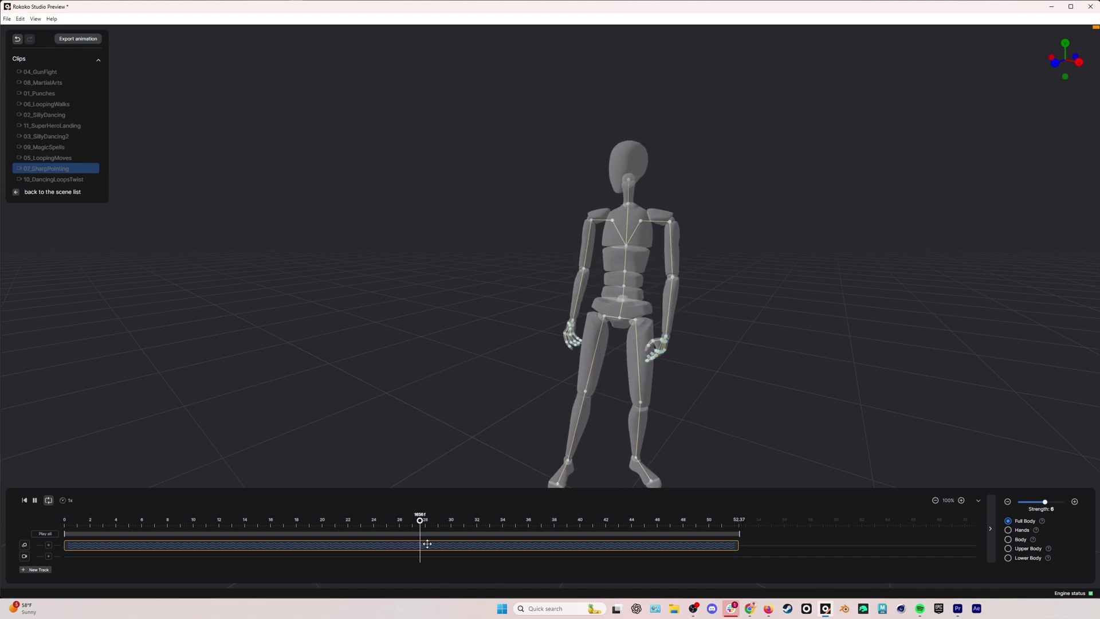
{"action": "left_click", "coordinate": [453, 465]}
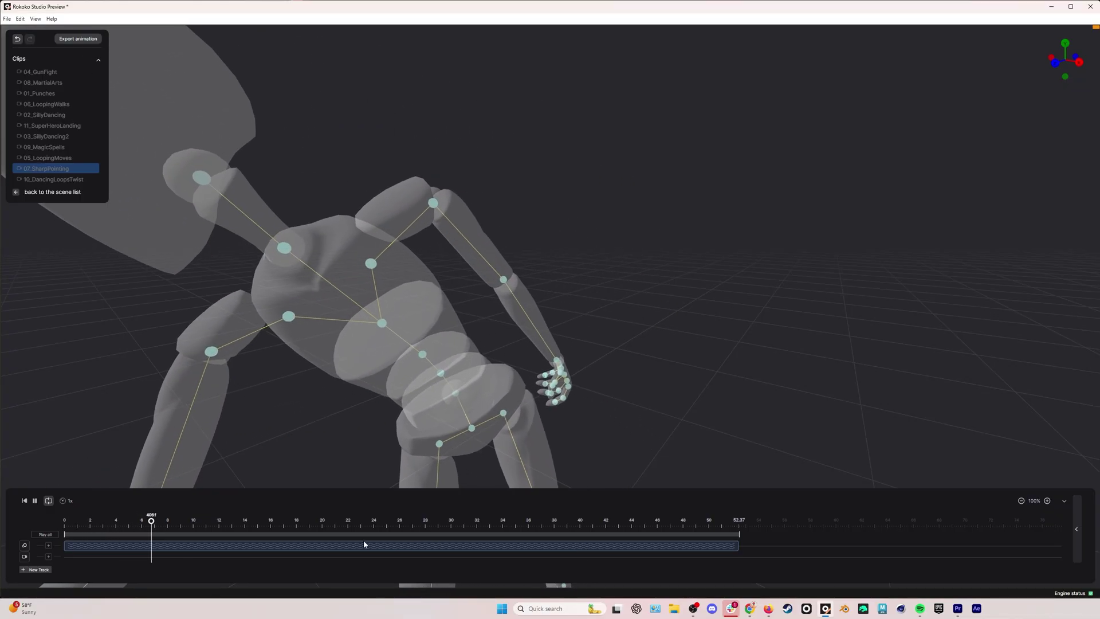
Step: Disable the 07_SharpPointing smoothing segment to compare, then scrub to around 29.6 seconds
{"action": "right_click", "coordinate": [419, 544]}
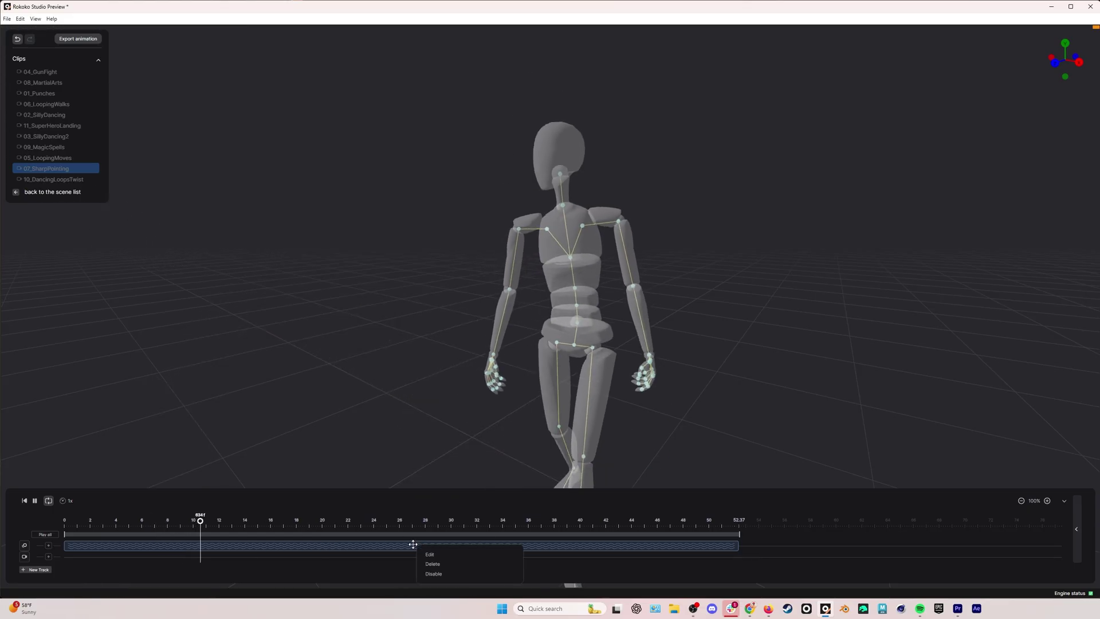
{"action": "left_click", "coordinate": [440, 576]}
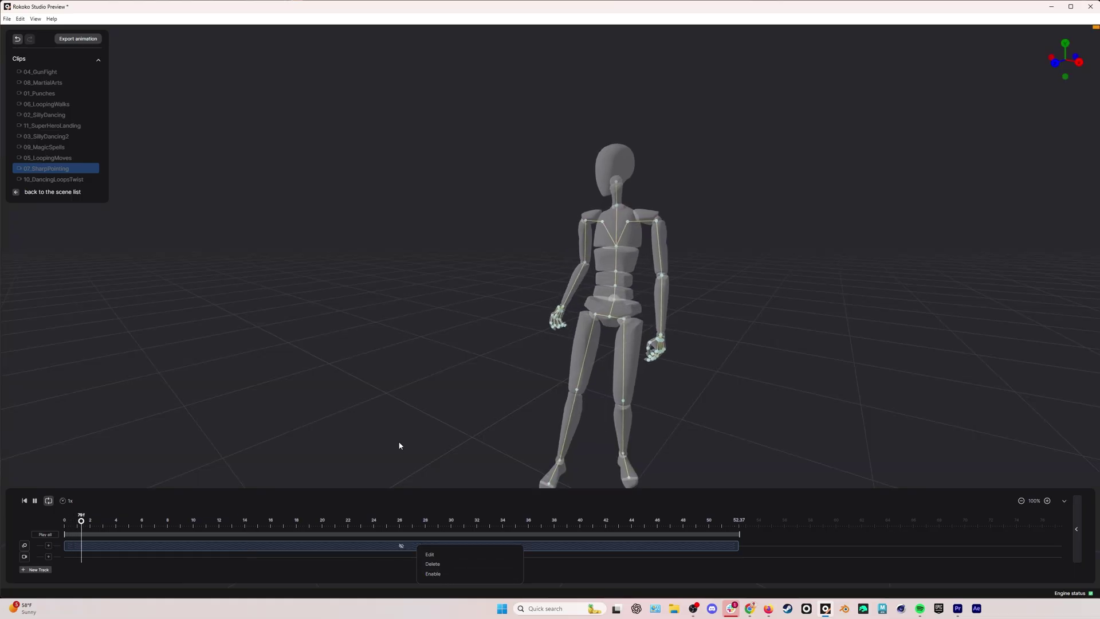
{"action": "left_click", "coordinate": [425, 479]}
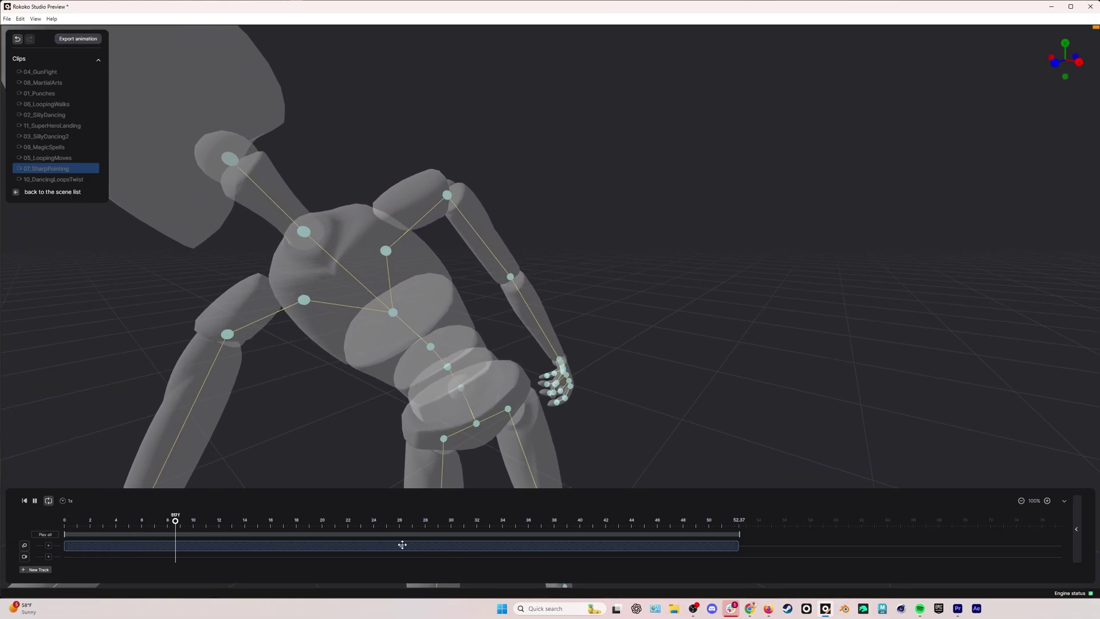
{"action": "right_click", "coordinate": [402, 544]}
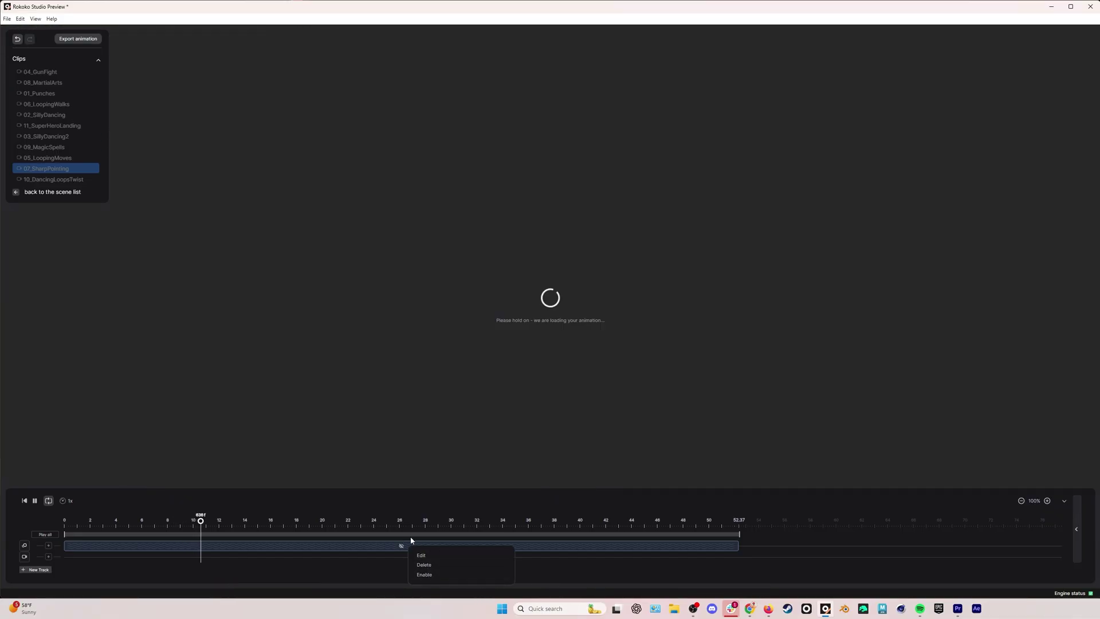
{"action": "left_click", "coordinate": [367, 528]}
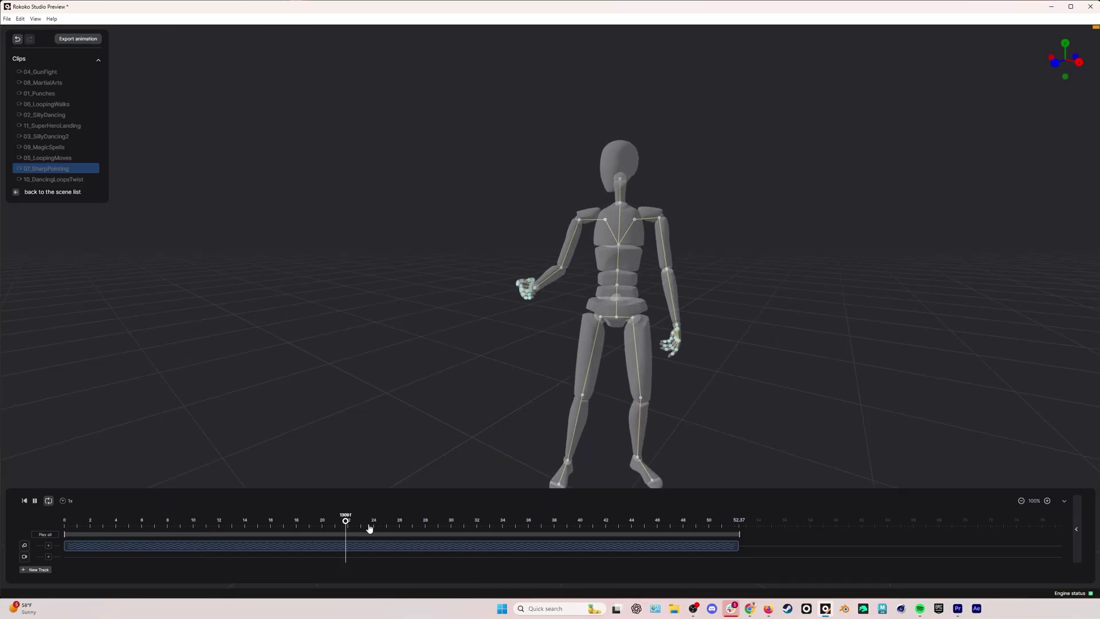
{"action": "left_click", "coordinate": [319, 527]}
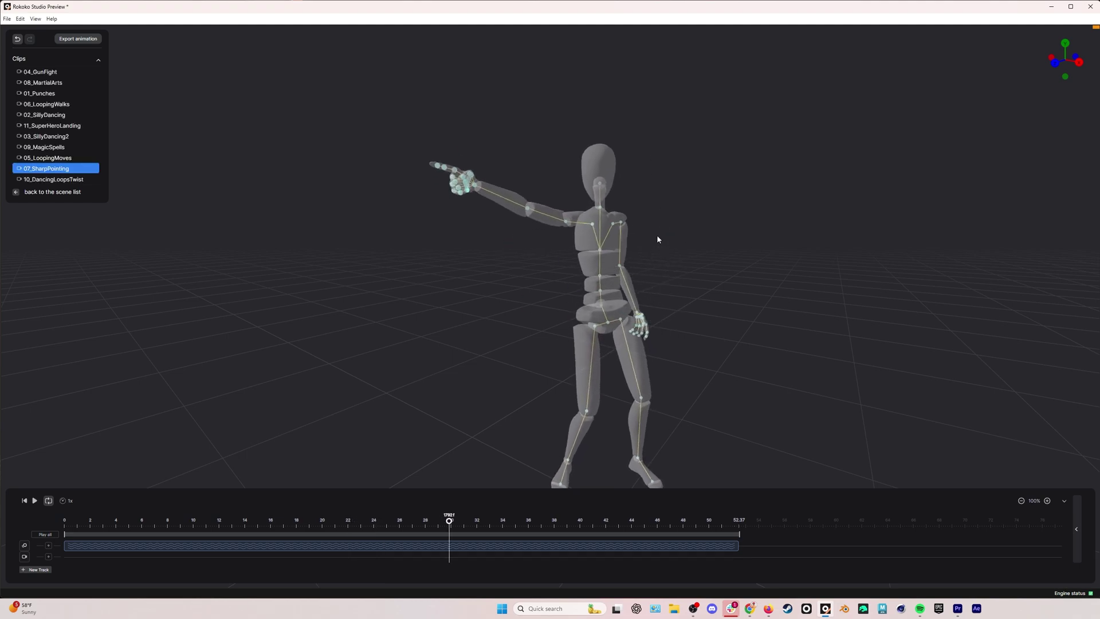
Step: Play the 06_LoopingWalks walk from about 2 seconds and pause it near 10 seconds
{"action": "middle_click_drag", "start_coordinate": [657, 234], "coordinate": [635, 279]}
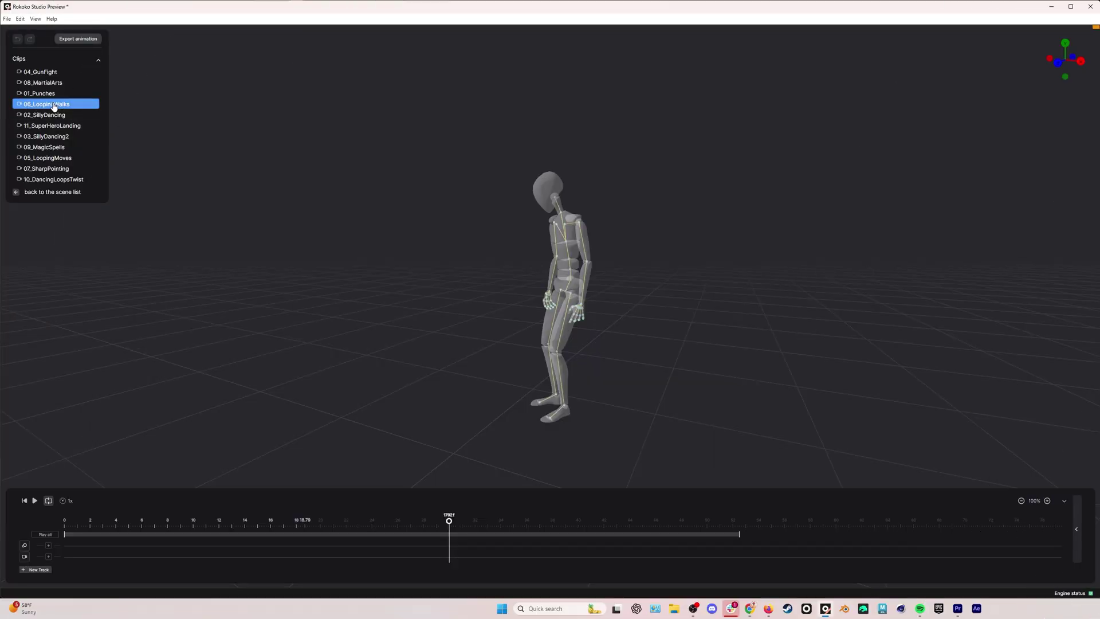
{"action": "scroll", "coordinate": [576, 315], "scroll_direction": "down", "scroll_amount": 2}
{"action": "key", "text": "space"}
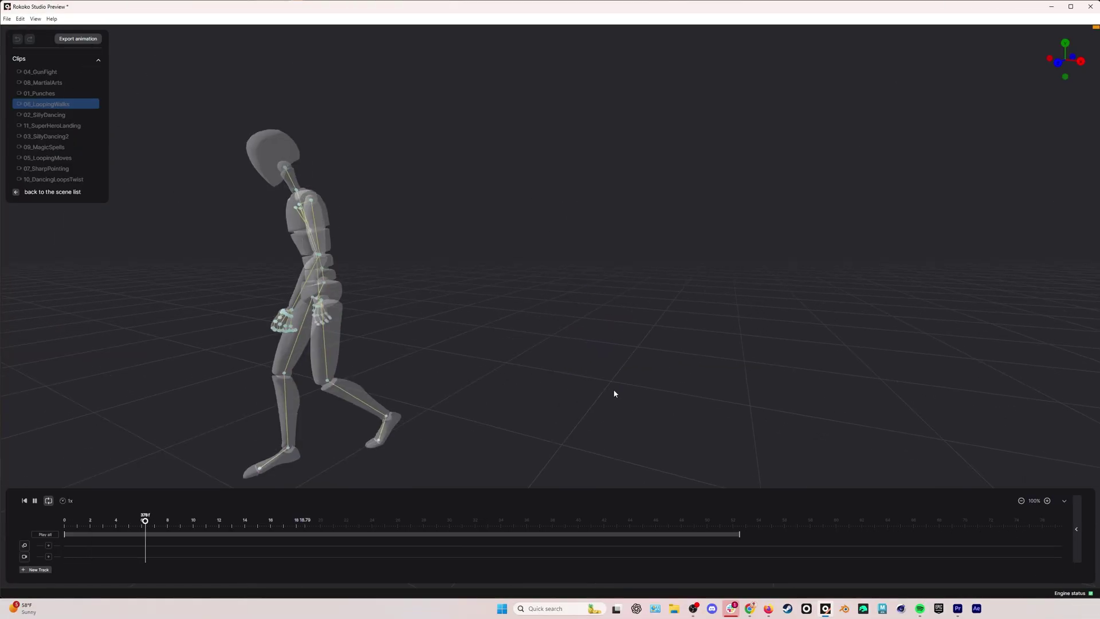
{"action": "left_click", "coordinate": [89, 522]}
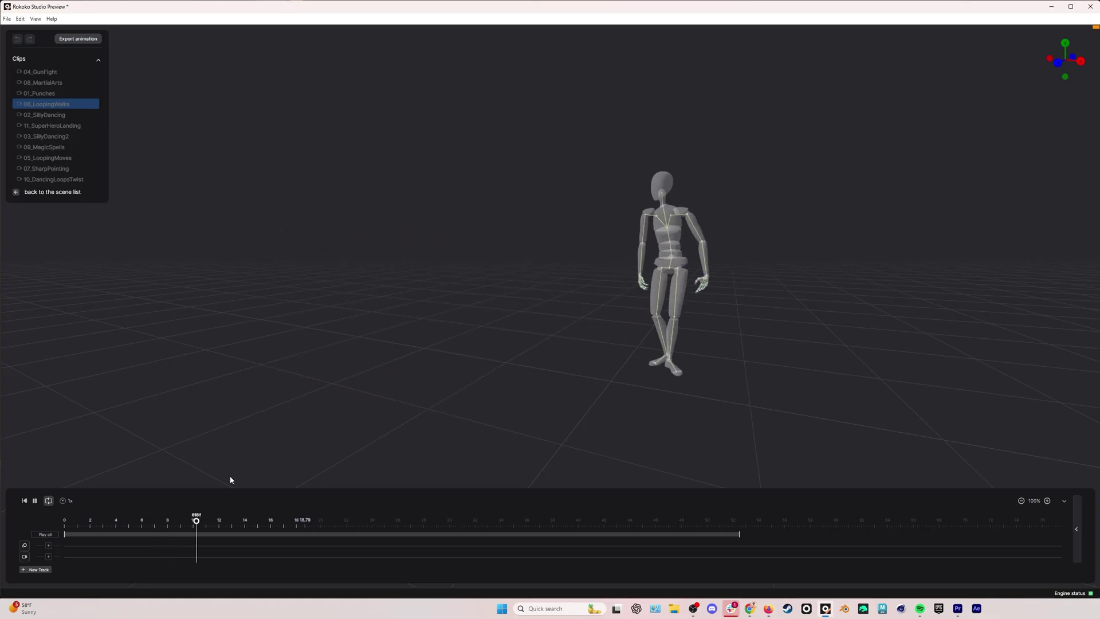
{"action": "left_click", "coordinate": [35, 500]}
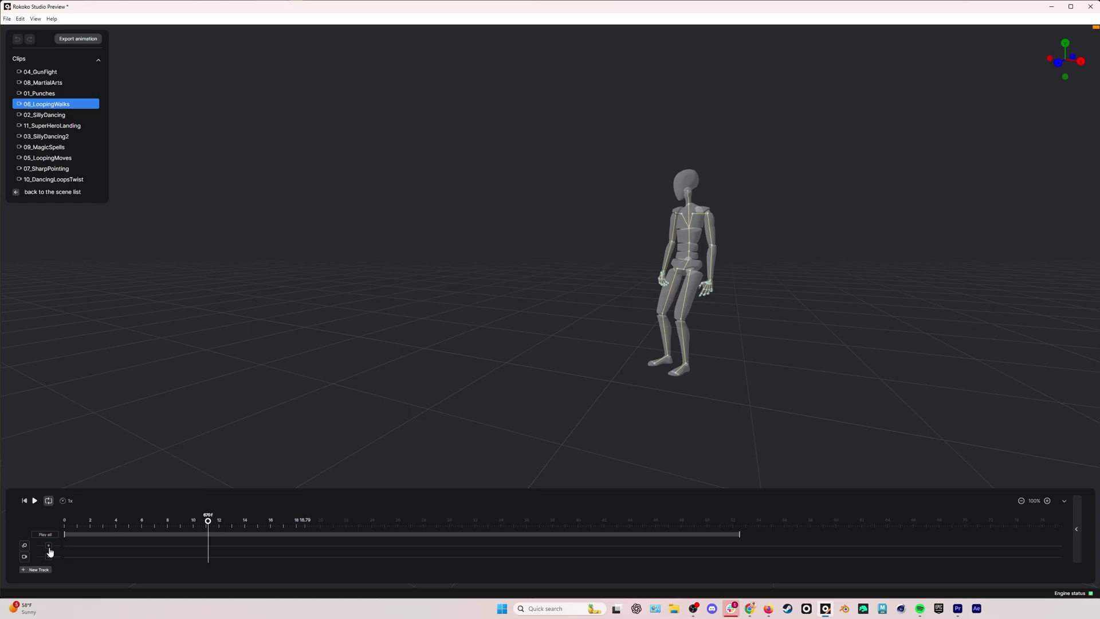
Step: Add a smoothing layer stretched across the full 06_LoopingWalks clip, starting from frame zero
{"action": "left_click", "coordinate": [24, 500]}
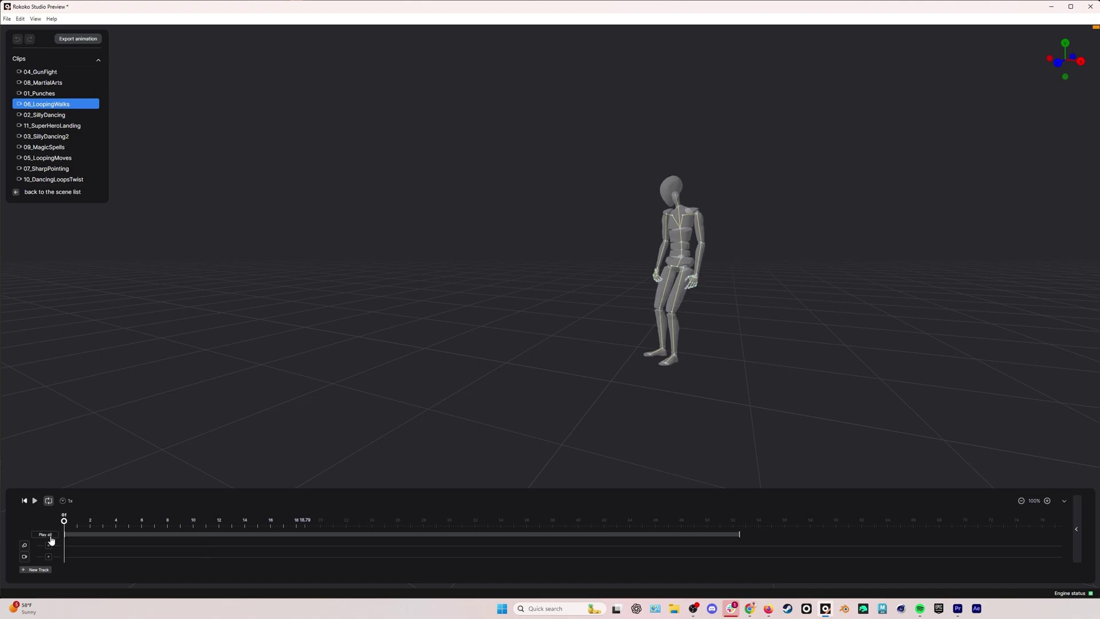
{"action": "left_click", "coordinate": [49, 550]}
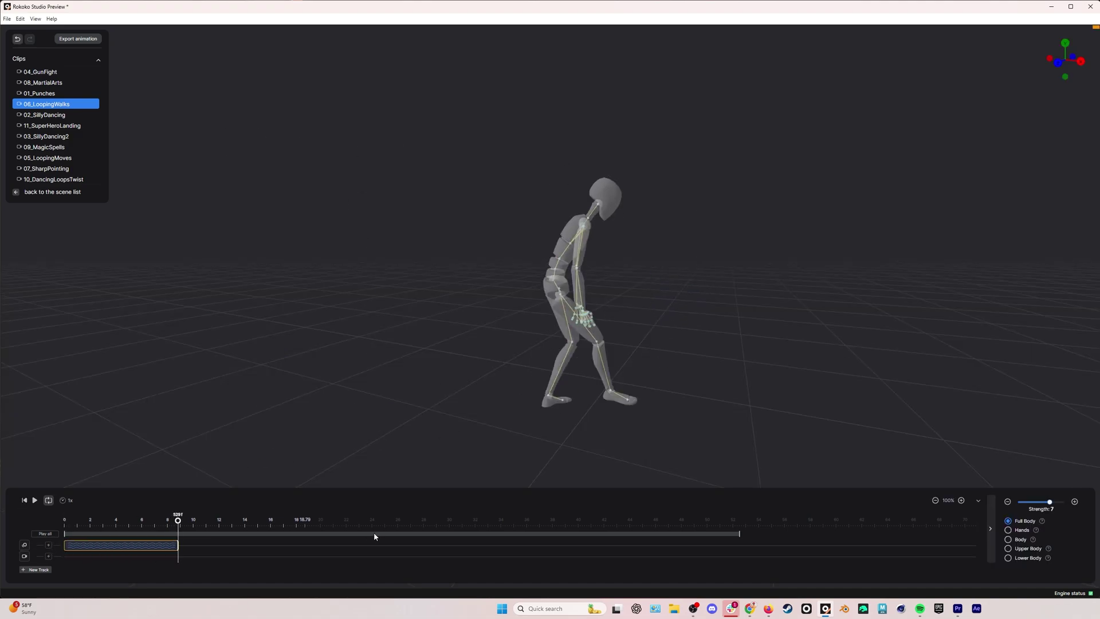
{"action": "left_click_drag", "start_coordinate": [241, 544], "coordinate": [444, 541]}
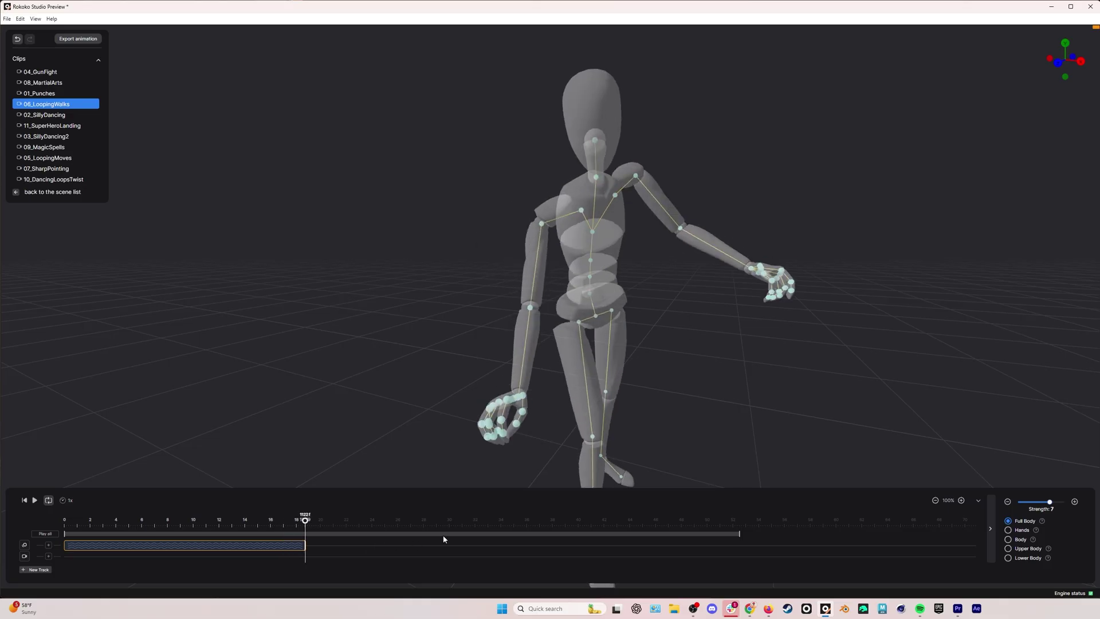
Step: Lower the smoothing strength to 5 and play back the smoothed walk
{"action": "left_click", "coordinate": [147, 522]}
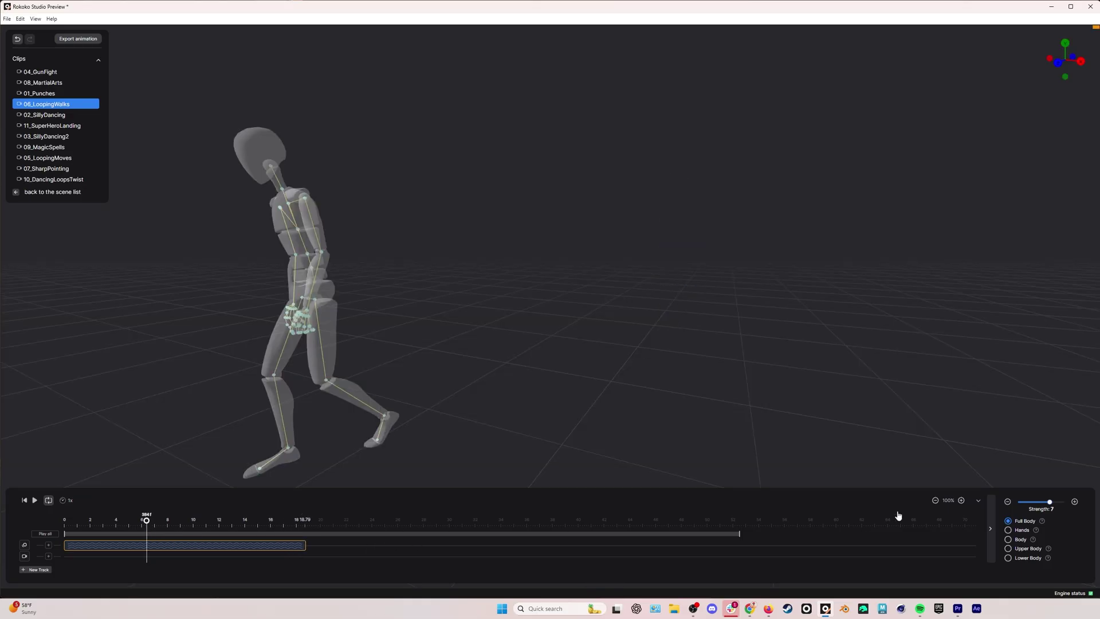
{"action": "left_click", "coordinate": [1045, 502]}
{"action": "left_click_drag", "start_coordinate": [1045, 505], "coordinate": [1041, 507]}
{"action": "key", "text": "space"}
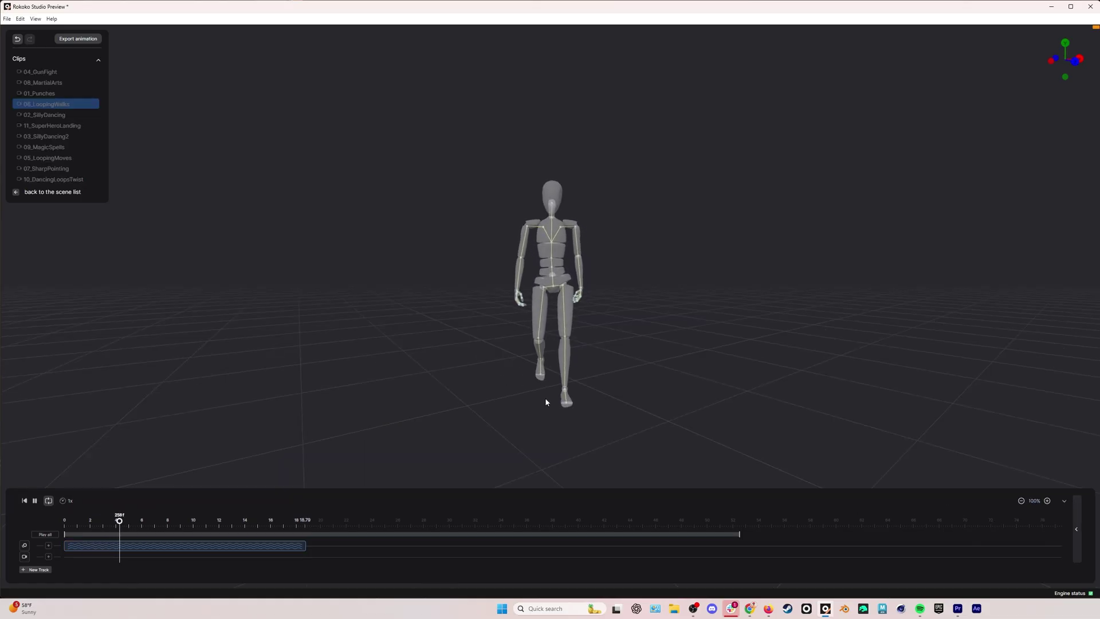
{"action": "left_click", "coordinate": [91, 522]}
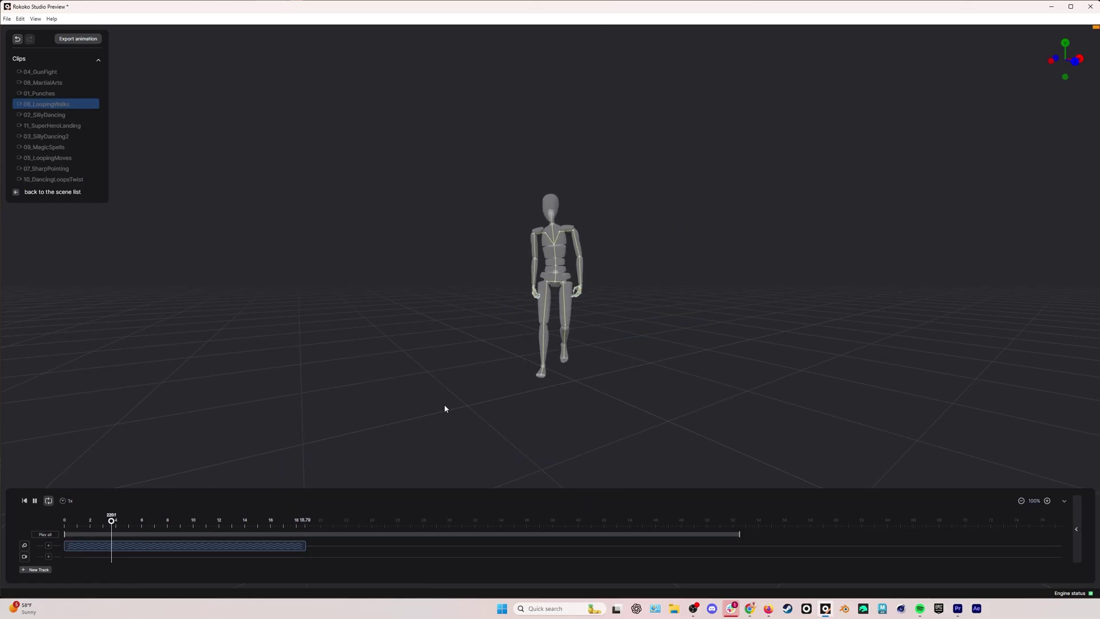
{"action": "key", "text": "space"}
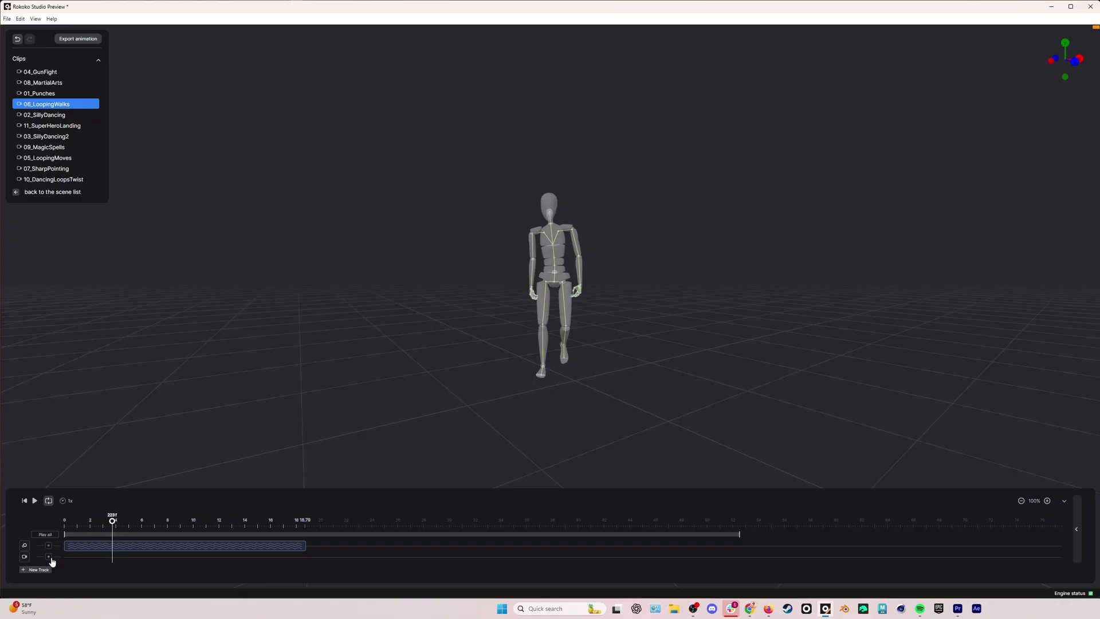
Step: Add a short New Segment near the playhead and preview the walk through it
{"action": "left_click", "coordinate": [113, 557]}
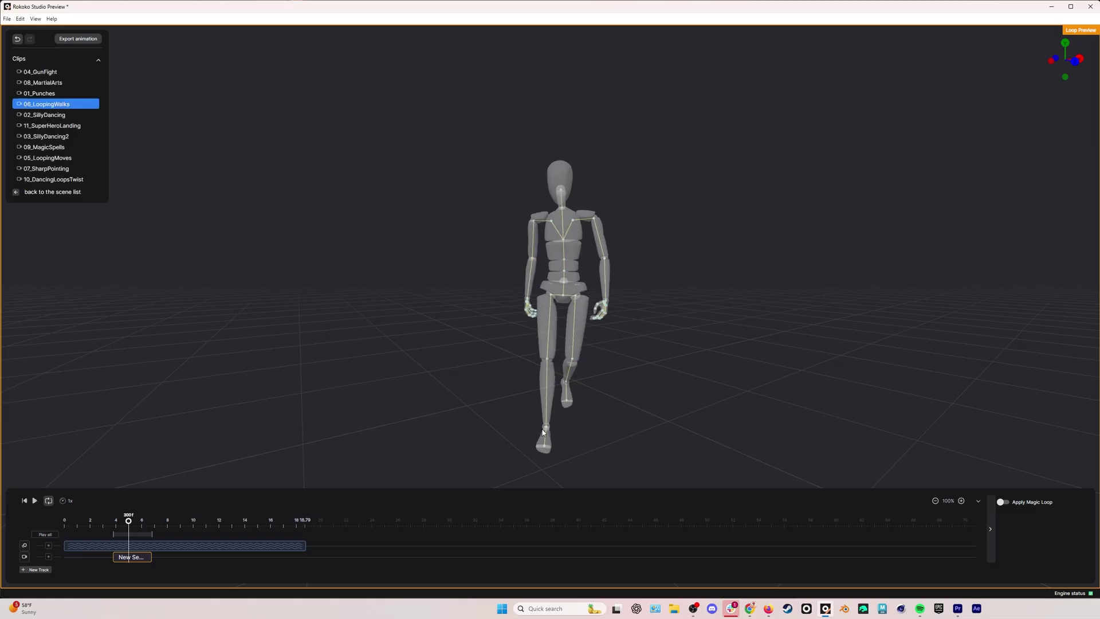
{"action": "left_click", "coordinate": [131, 523]}
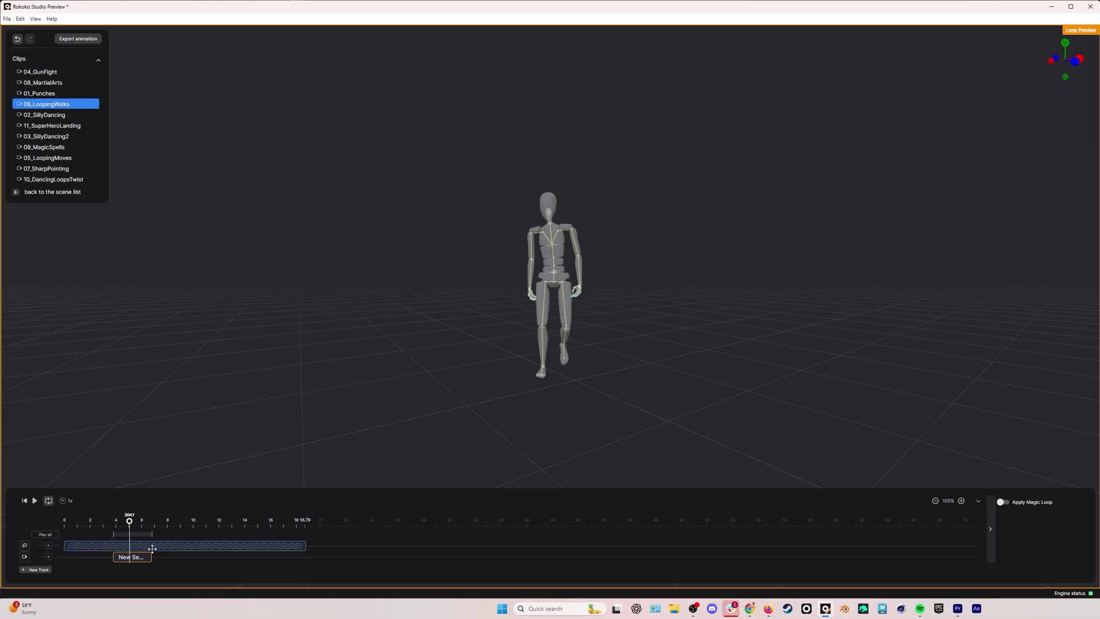
{"action": "left_click_drag", "start_coordinate": [151, 557], "coordinate": [123, 555]}
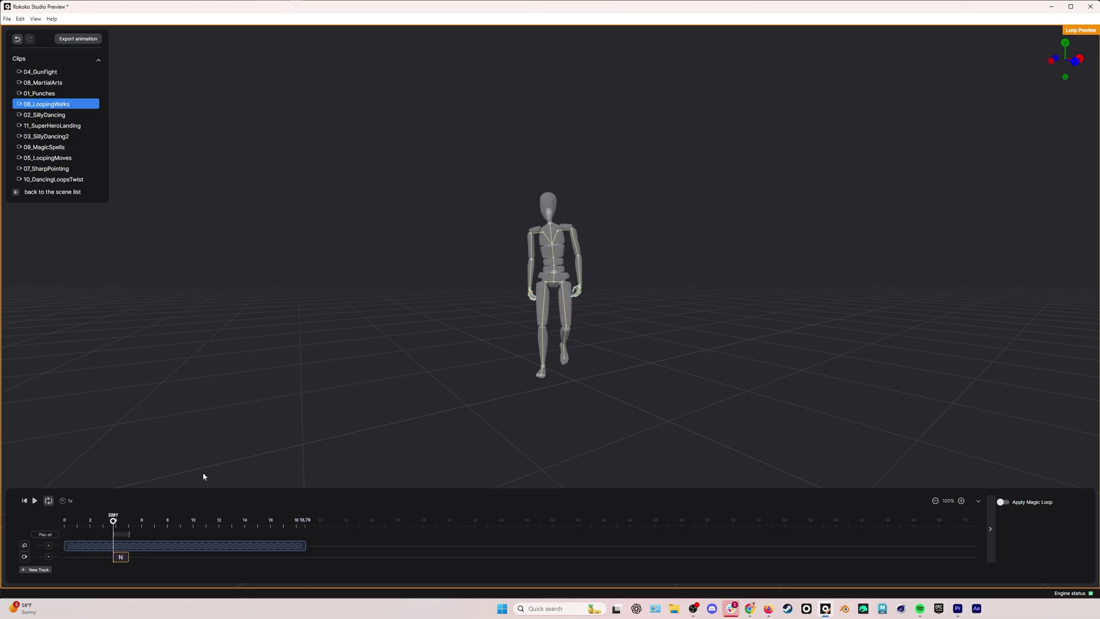
{"action": "key", "text": "space"}
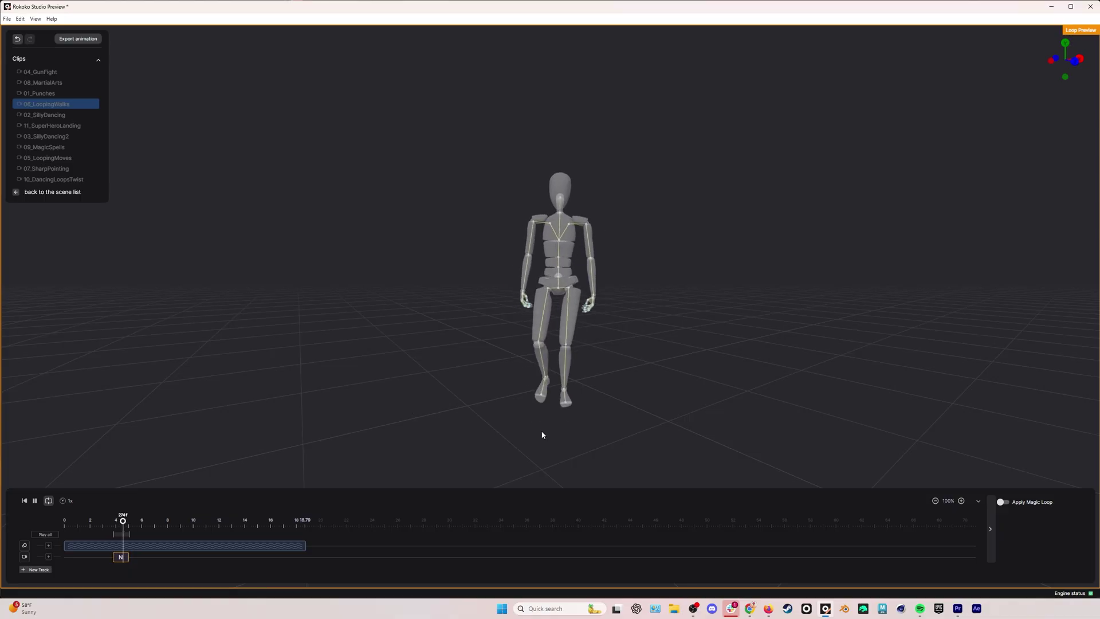
{"action": "key", "text": "space"}
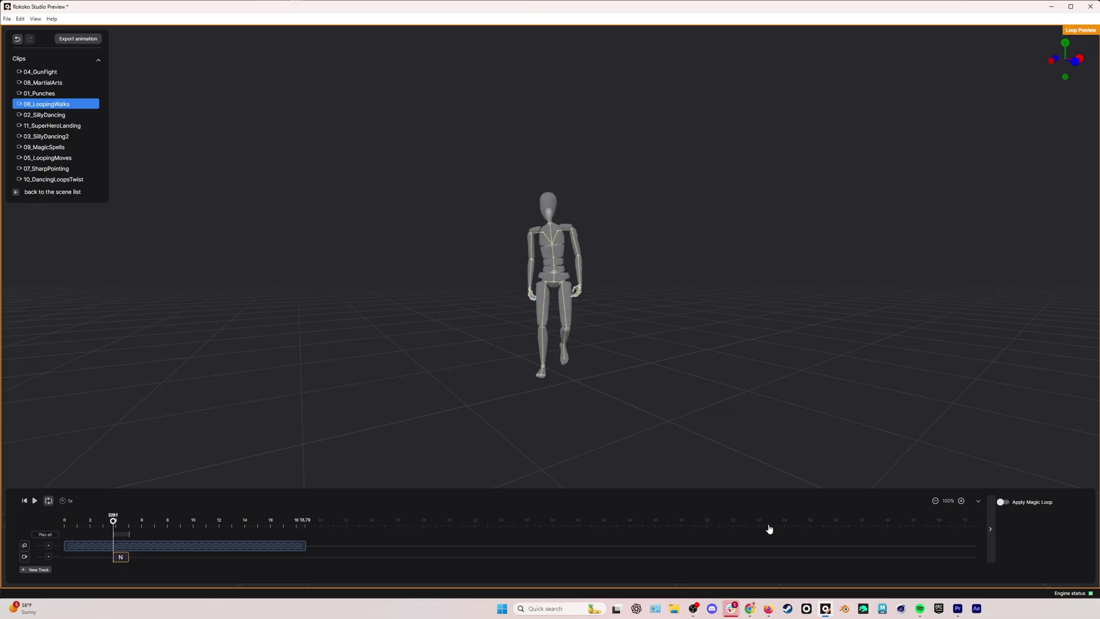
Step: Enable Magic Loop on the segment with Close loop, Lock to axis and Start from origin
{"action": "left_click", "coordinate": [1005, 504]}
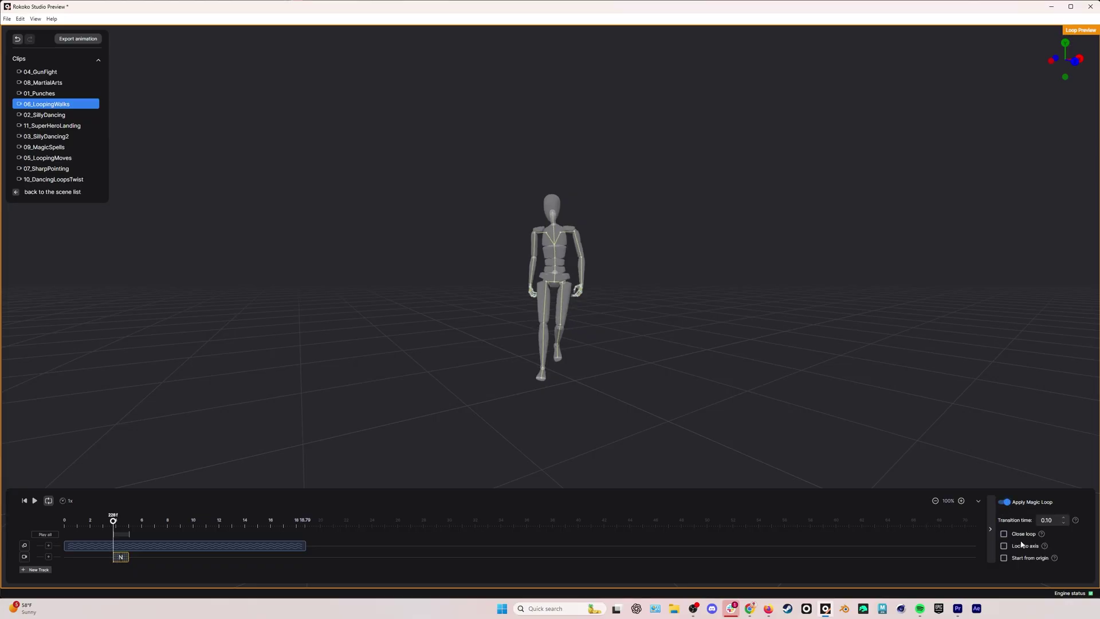
{"action": "mouse_move", "coordinate": [1042, 538]}
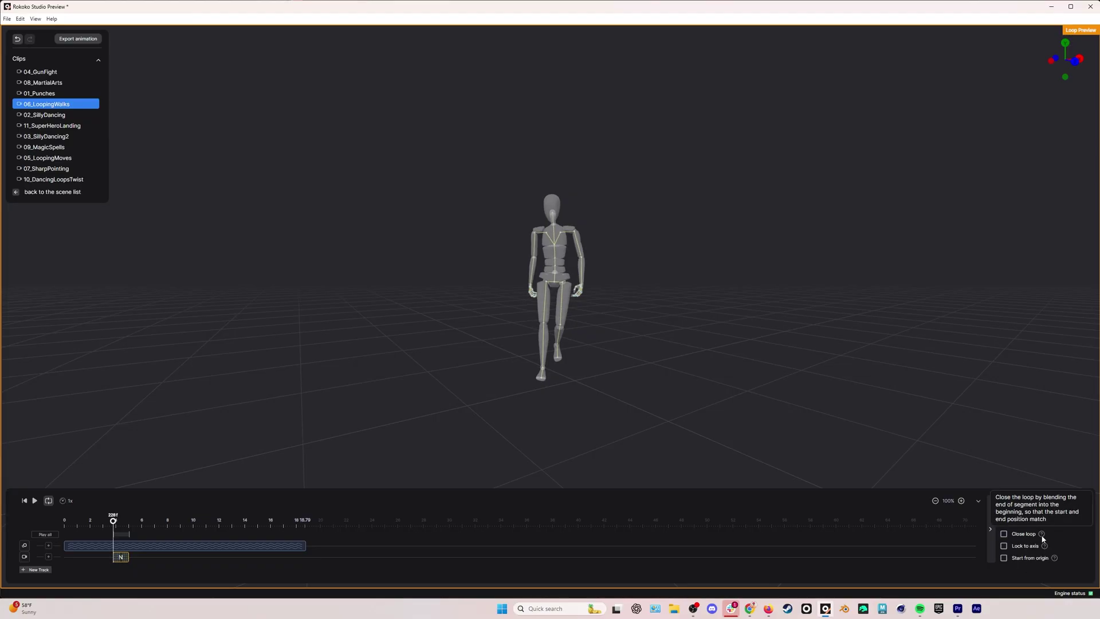
{"action": "mouse_move", "coordinate": [1055, 556]}
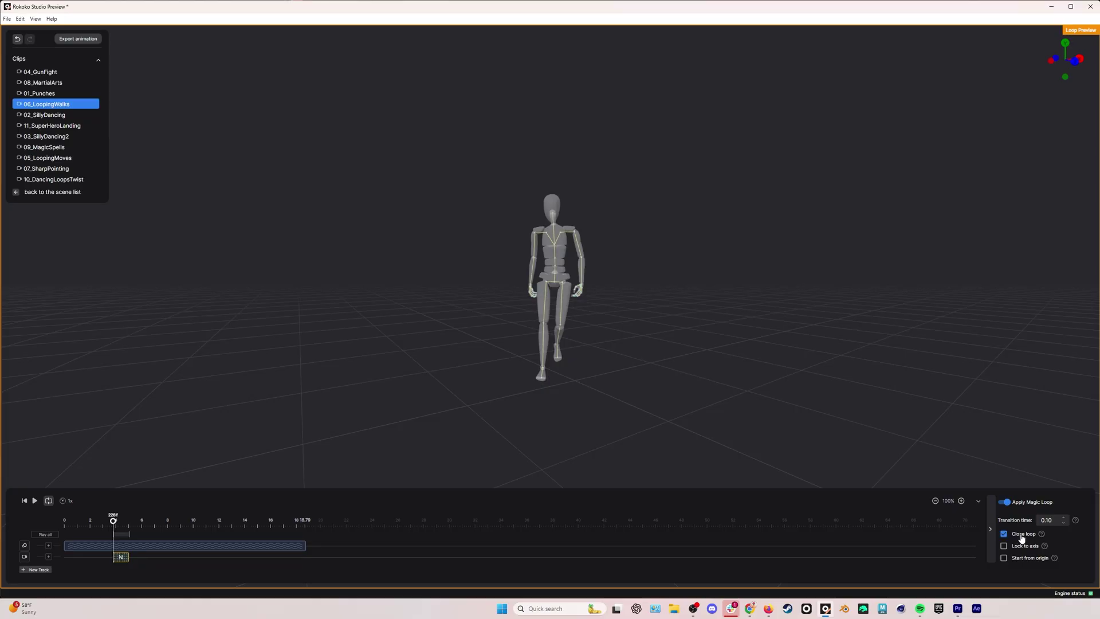
{"action": "left_click", "coordinate": [1022, 547]}
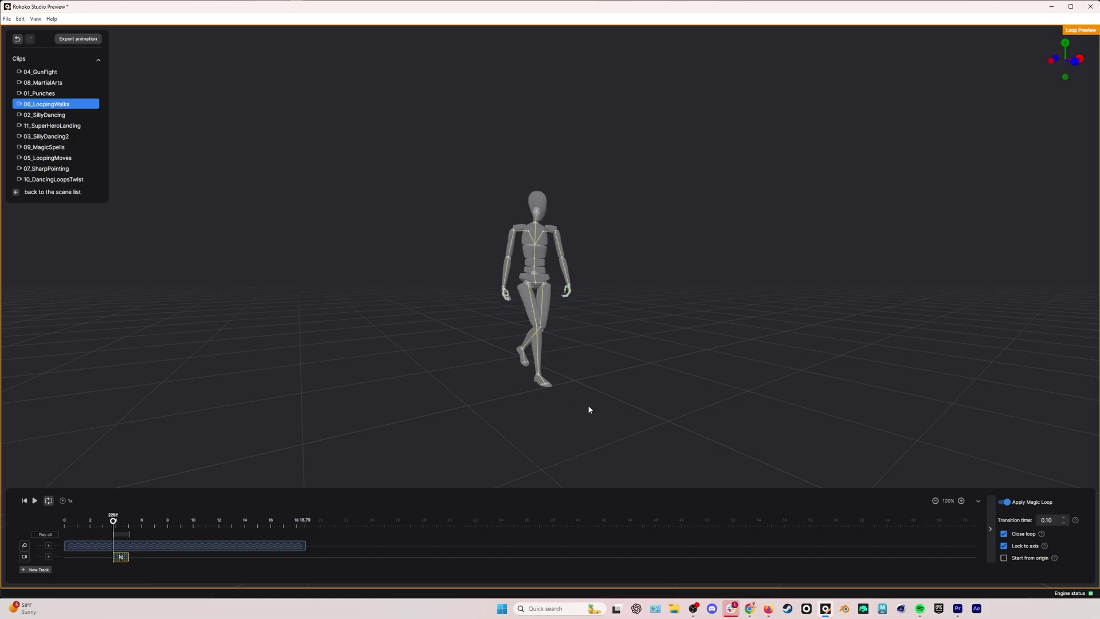
{"action": "left_click", "coordinate": [1004, 560]}
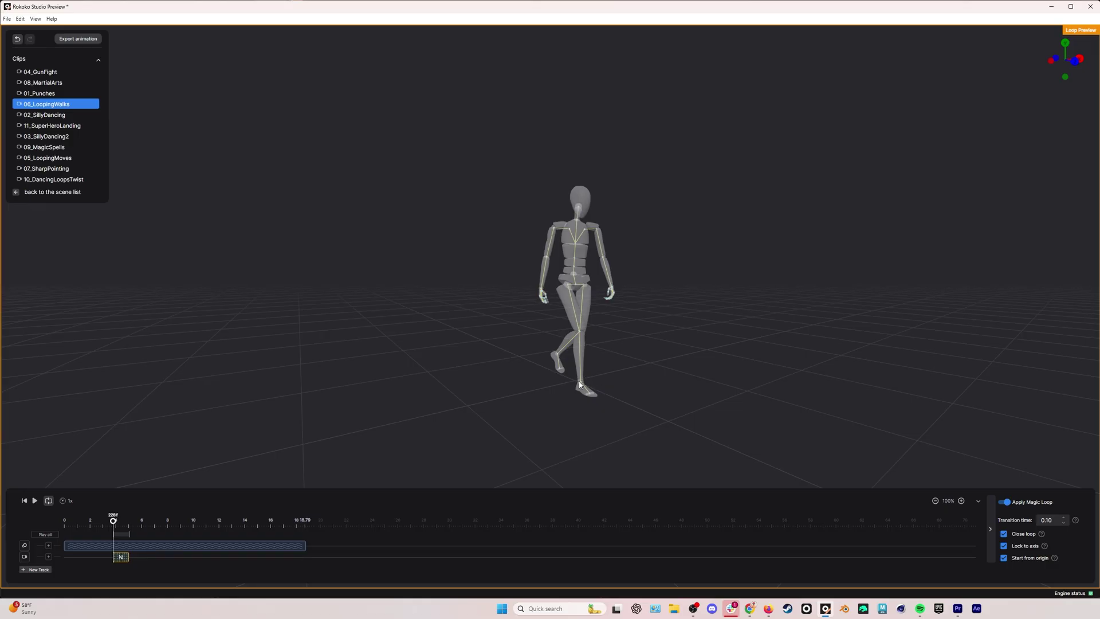
Step: Preview the loop, change Transition time from 0.10 to 0.50, and replay the walk
{"action": "key", "text": "space"}
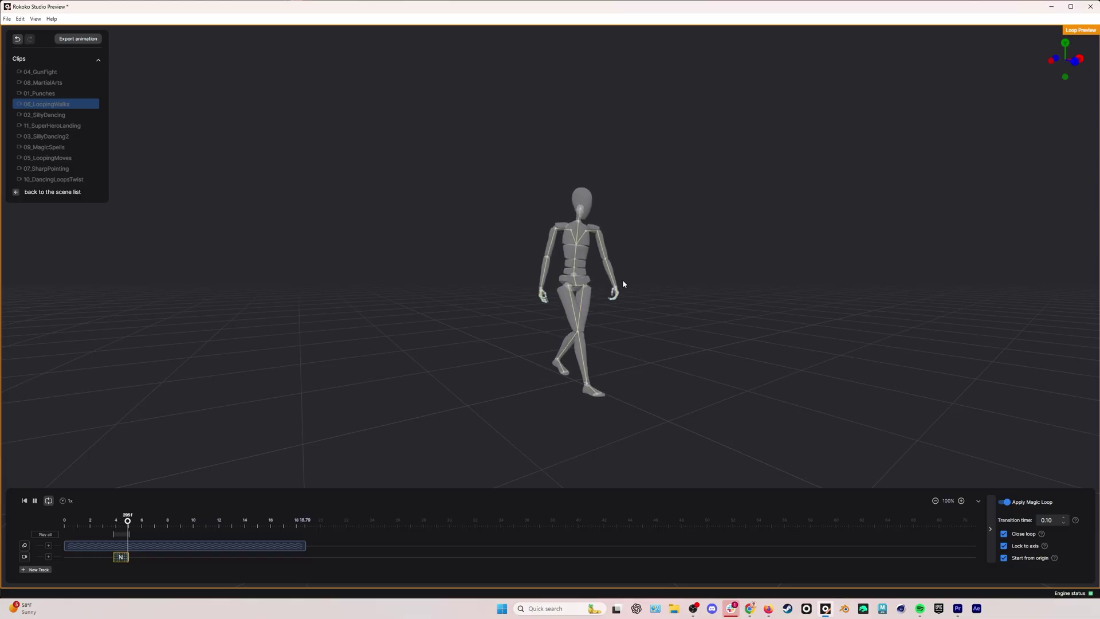
{"action": "key", "text": "space"}
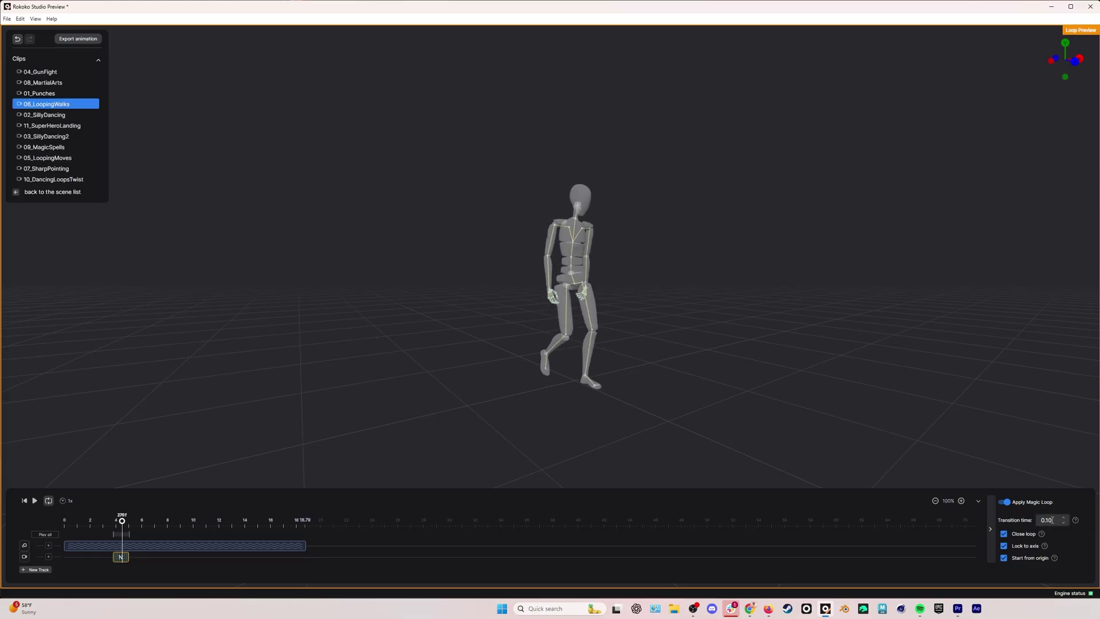
{"action": "mouse_move", "coordinate": [1076, 523]}
{"action": "left_click_drag", "start_coordinate": [1054, 520], "coordinate": [1034, 523]}
{"action": "type", "text": "0.50"}
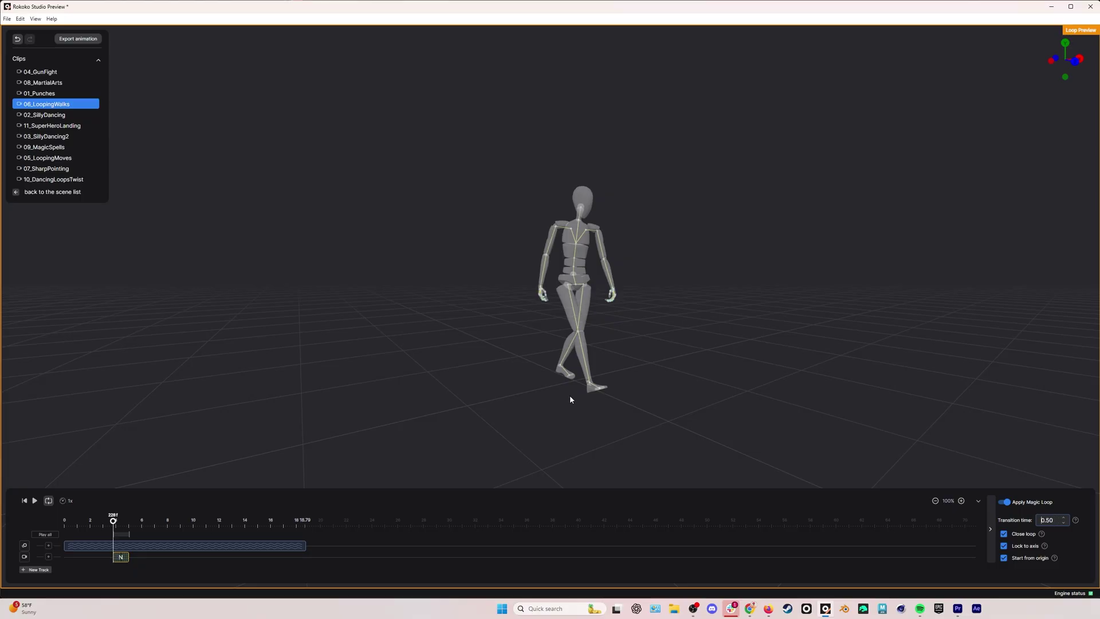
{"action": "key", "text": "space"}
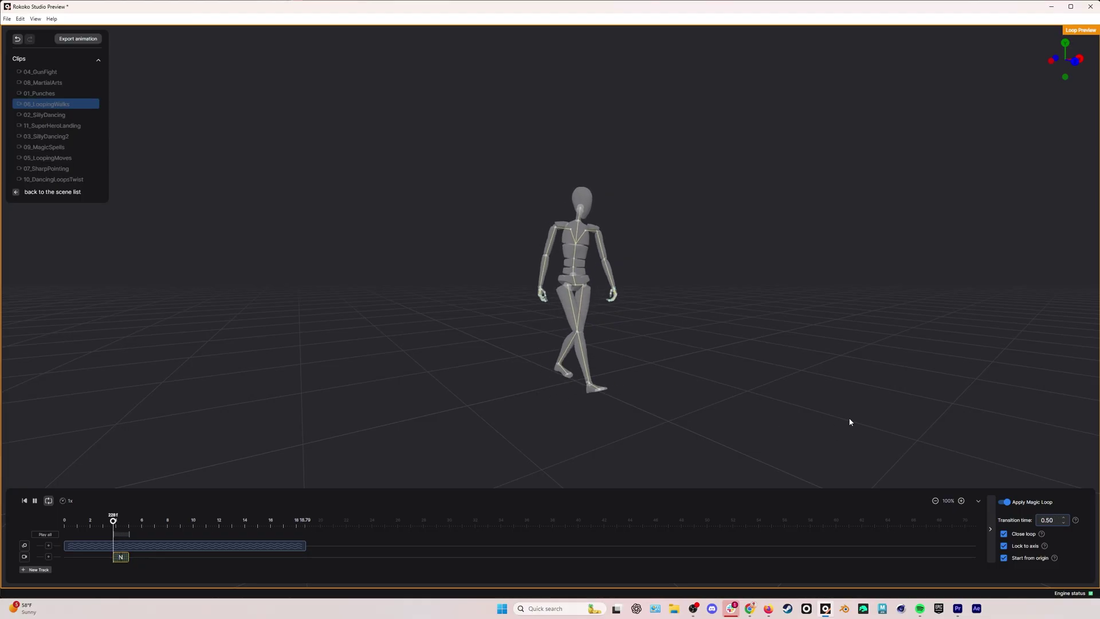
Step: Trim the loop segment's right edge slightly and check the looped walk from several angles
{"action": "left_click_drag", "start_coordinate": [850, 422], "coordinate": [806, 422]}
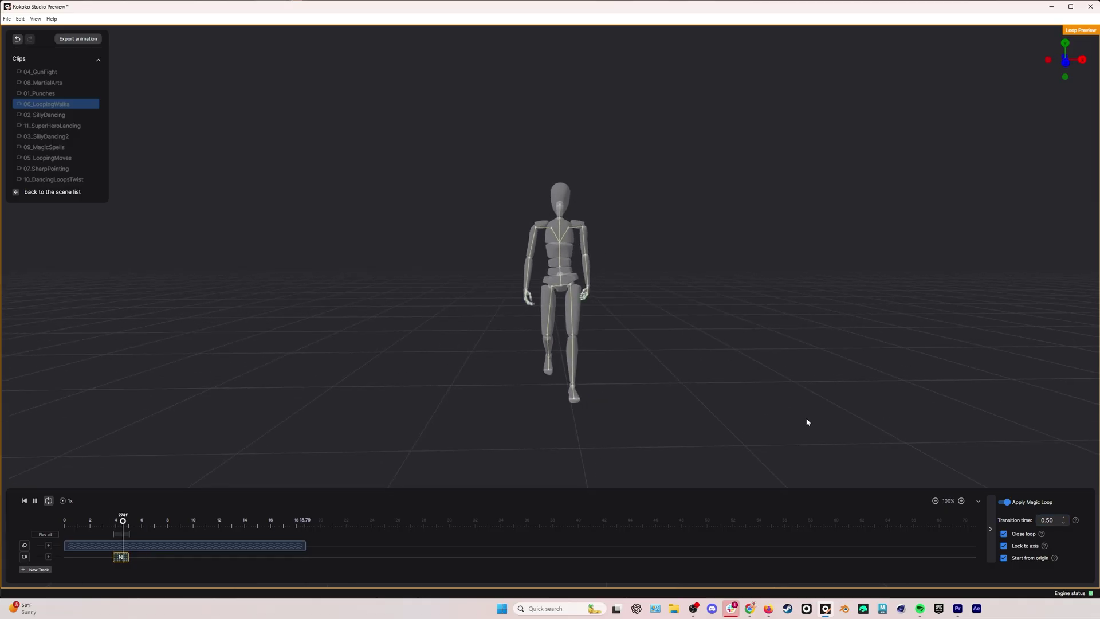
{"action": "left_click_drag", "start_coordinate": [808, 421], "coordinate": [850, 420]}
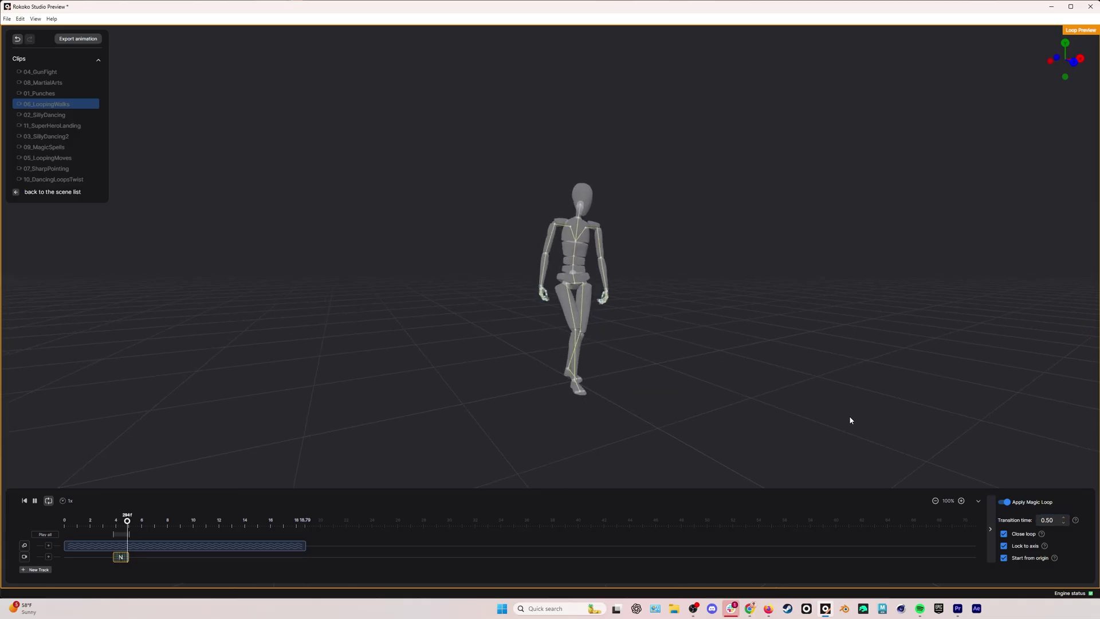
{"action": "left_click_drag", "start_coordinate": [129, 556], "coordinate": [135, 557]}
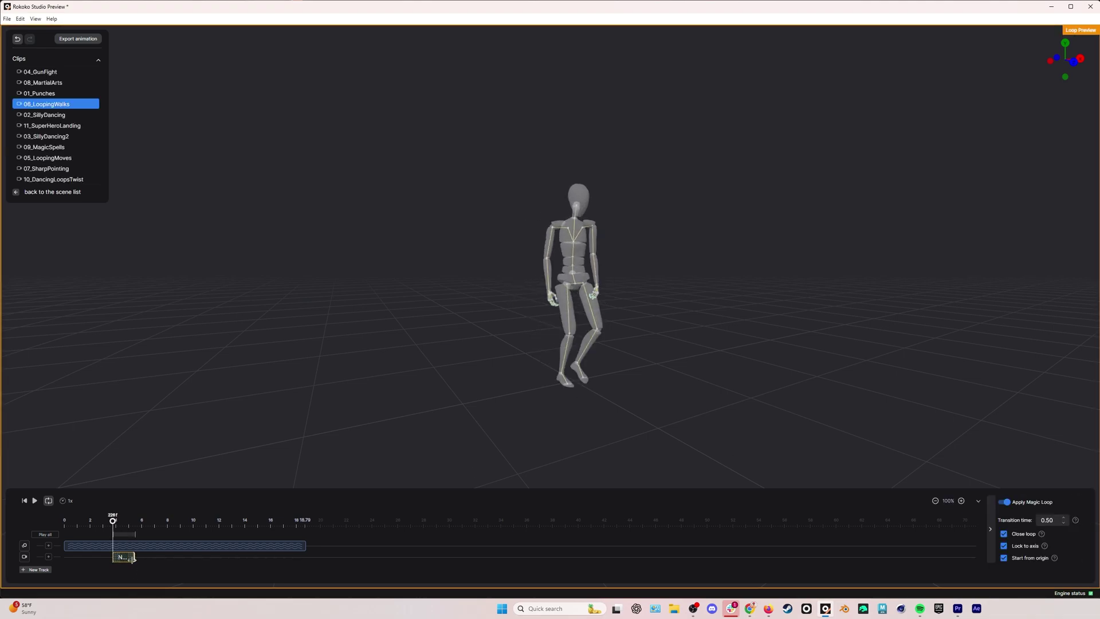
{"action": "key", "text": "space"}
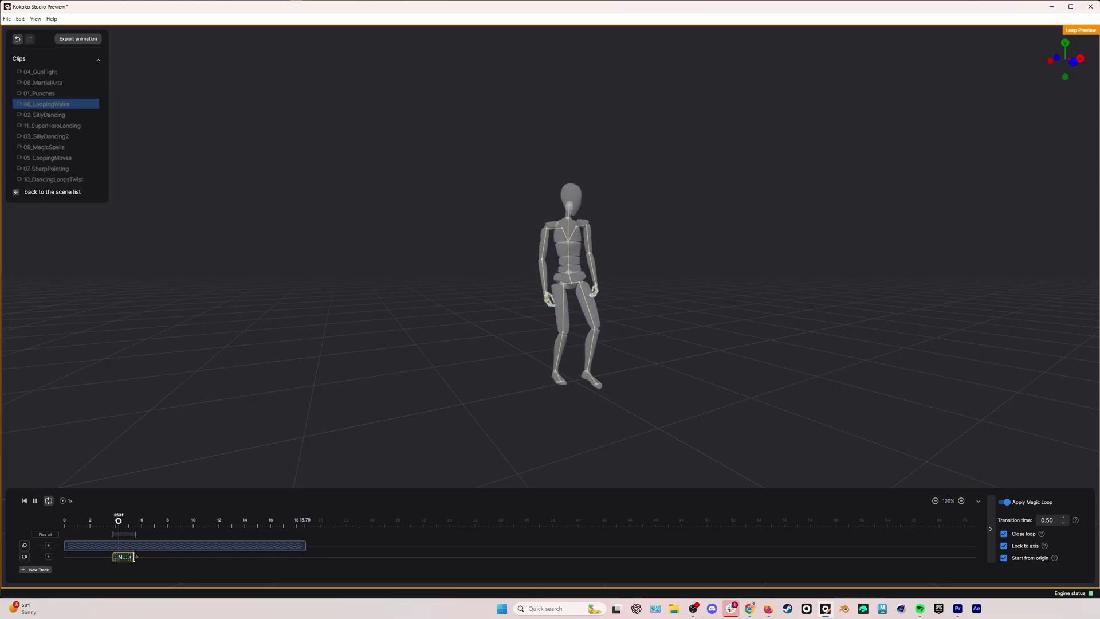
{"action": "mouse_move", "coordinate": [135, 557]}
{"action": "left_mouse_down"}
{"action": "mouse_move", "coordinate": [118, 555]}
{"action": "mouse_move", "coordinate": [131, 557]}
{"action": "left_mouse_up"}
{"action": "key", "text": "space"}
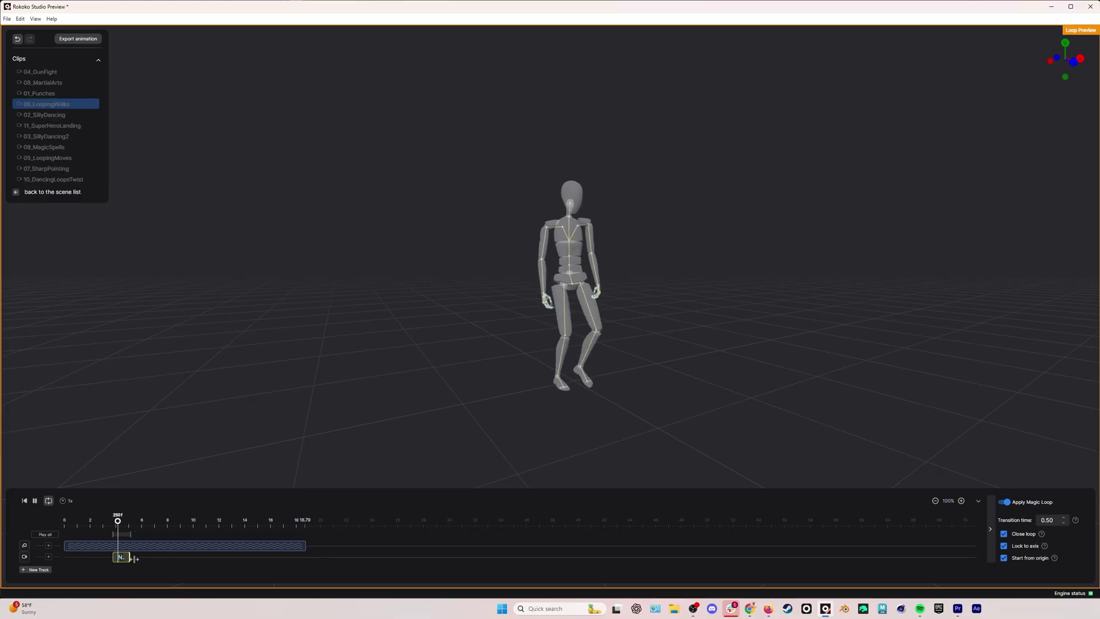
{"action": "left_click", "coordinate": [129, 557]}
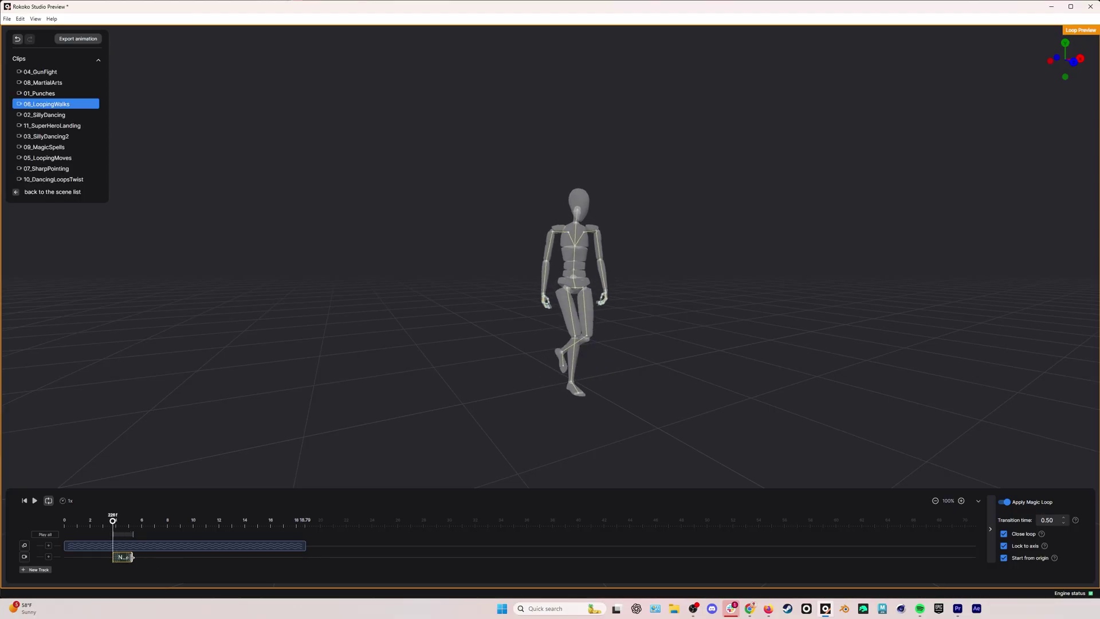
{"action": "key", "text": "space"}
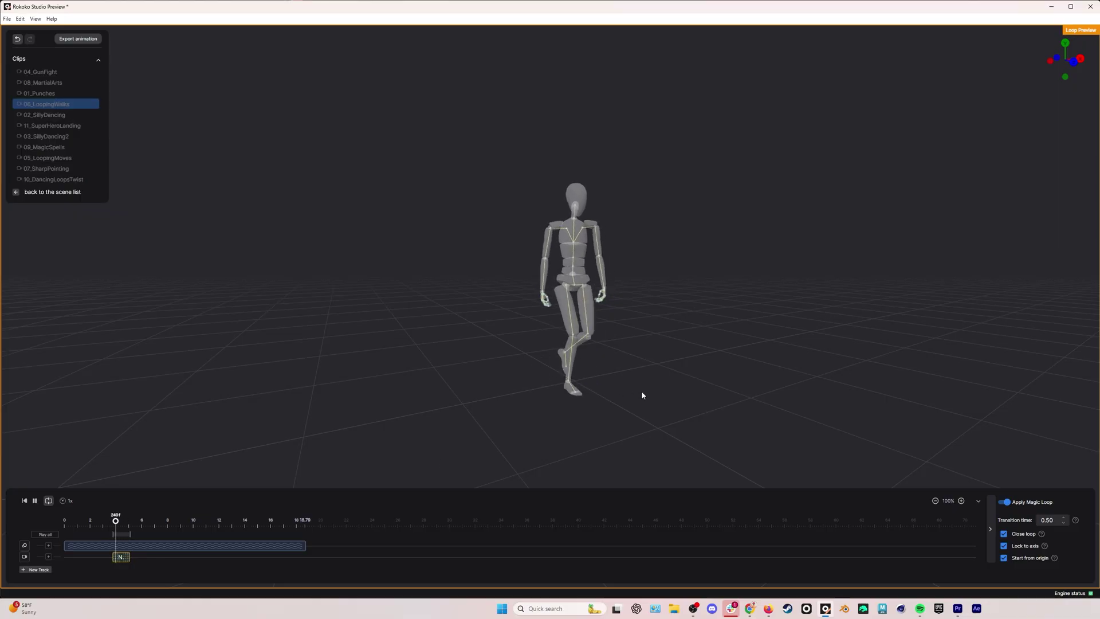
{"action": "left_click_drag", "start_coordinate": [663, 393], "coordinate": [540, 346]}
{"action": "key", "text": "space"}
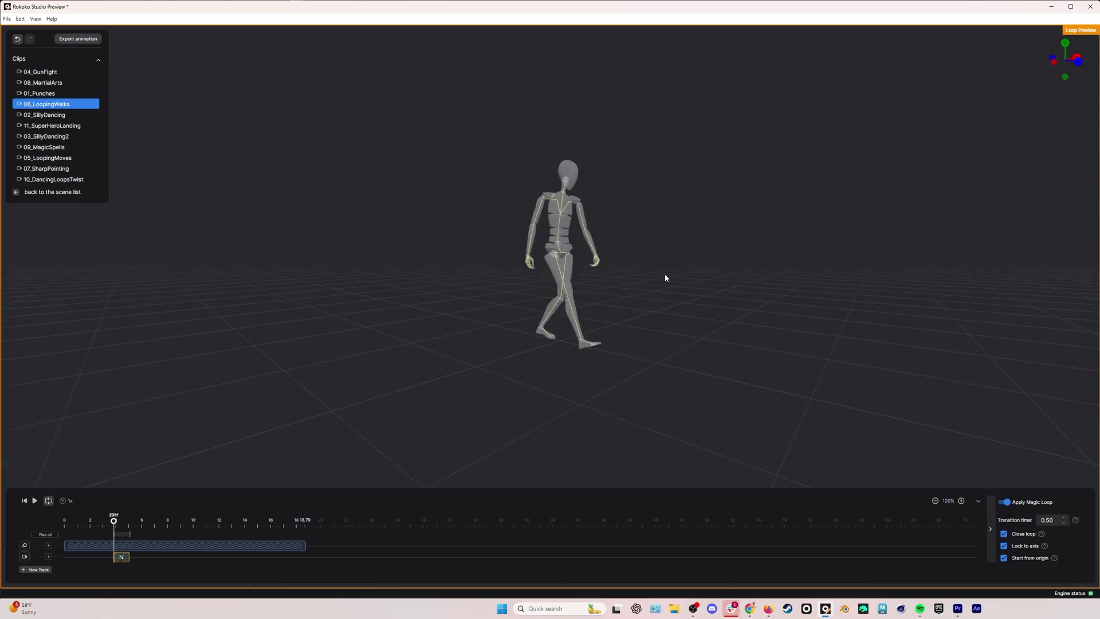
Step: Export the walk loop segment as FBX with the Default skeleton, naming it 'WalkCycl'
{"action": "right_click", "coordinate": [121, 558]}
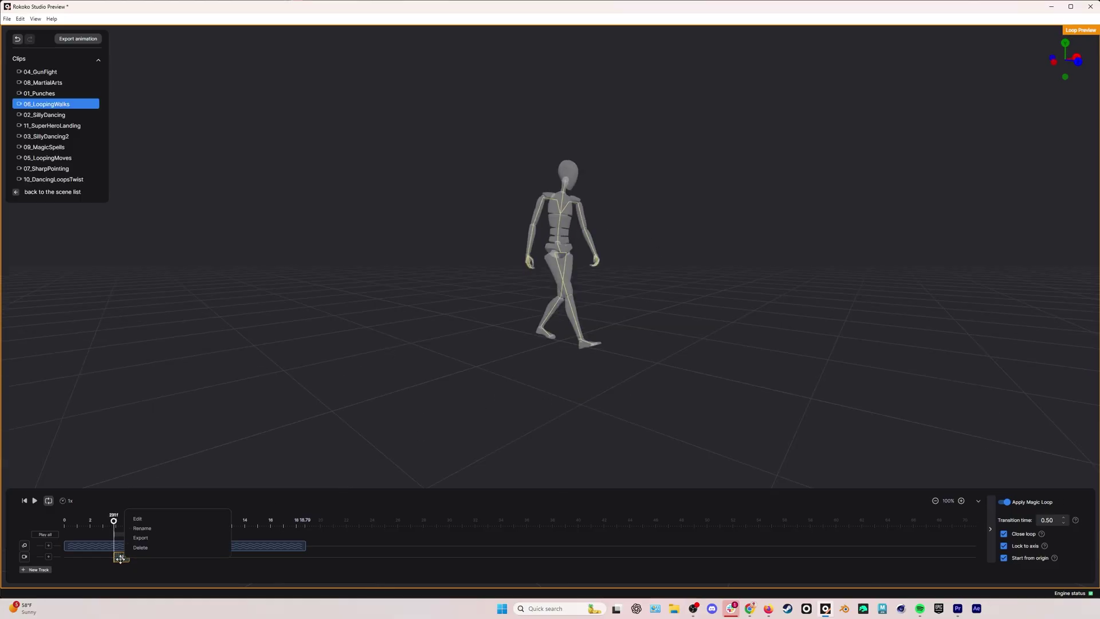
{"action": "left_click", "coordinate": [140, 537]}
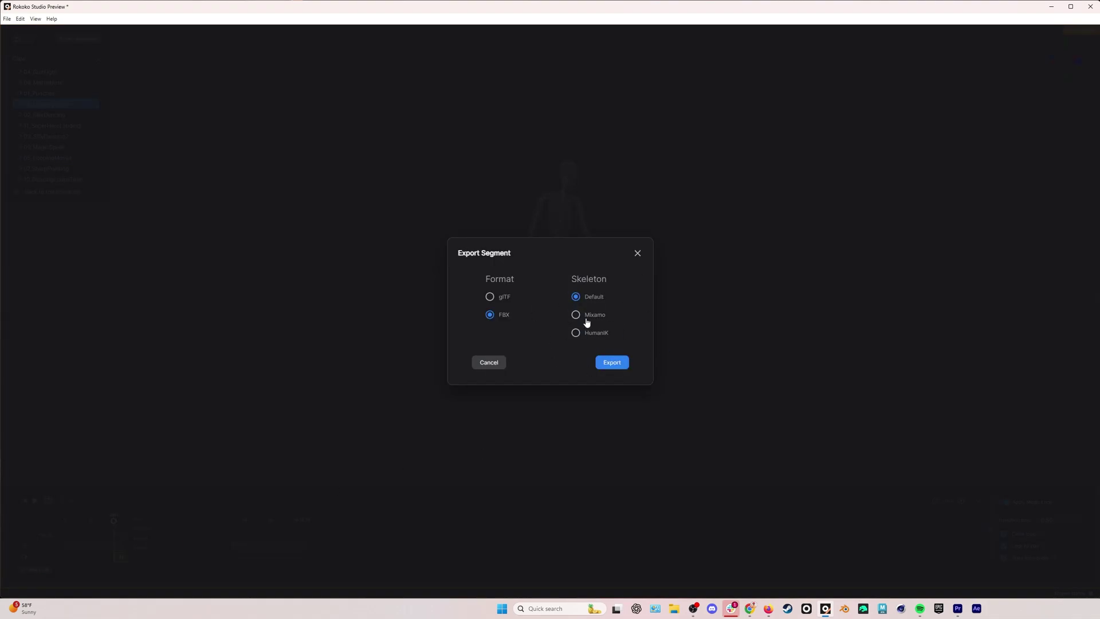
{"action": "left_click", "coordinate": [494, 361]}
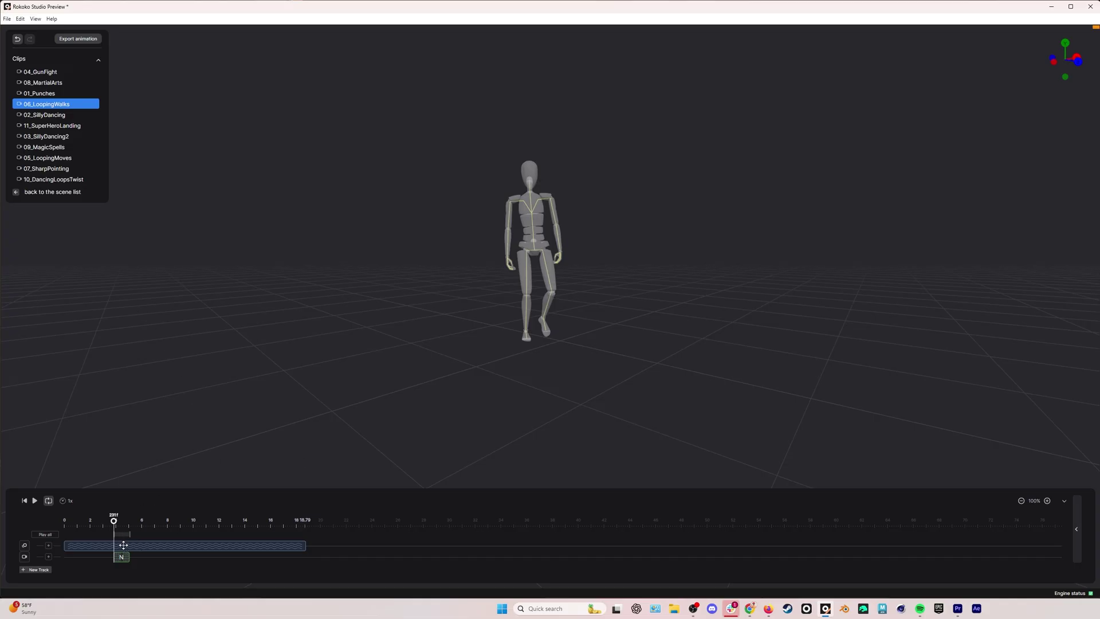
{"action": "left_click", "coordinate": [124, 556]}
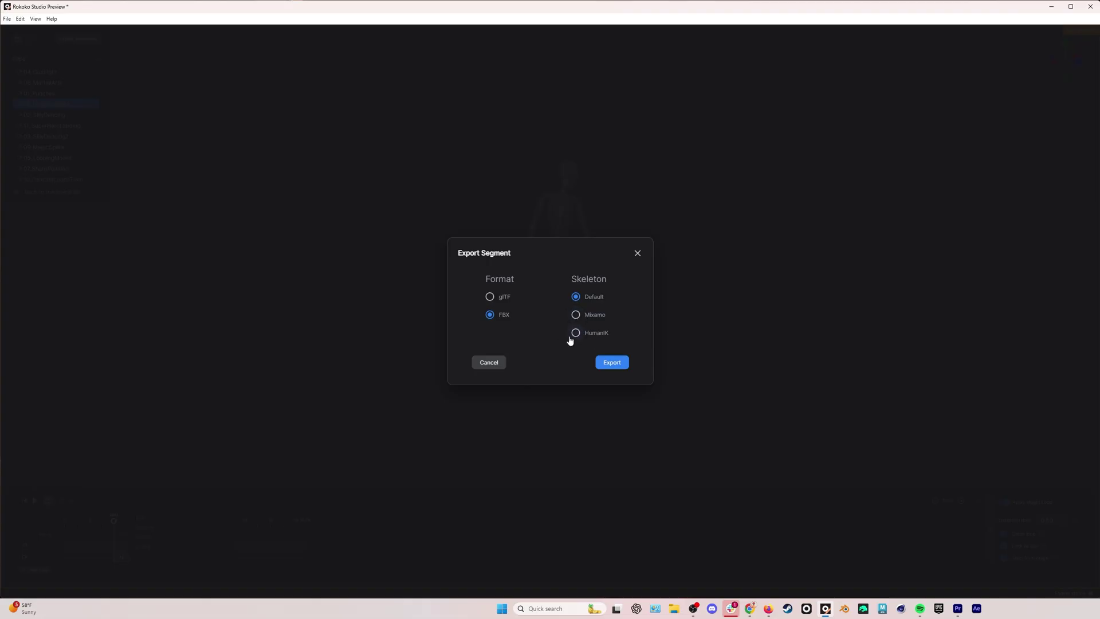
{"action": "left_click", "coordinate": [611, 362]}
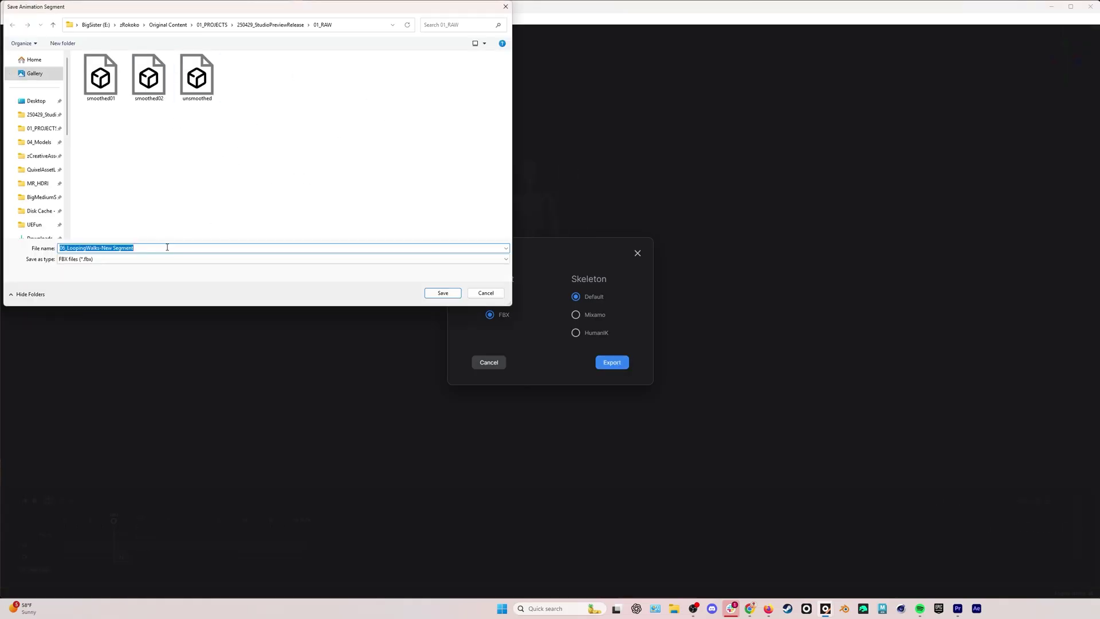
{"action": "type", "text": "WalkCycle"}
Step: Save the FBX, open 05_LoopingMoves, and stop playback at the jumping jacks near 53 seconds
{"action": "key", "text": "Return"}
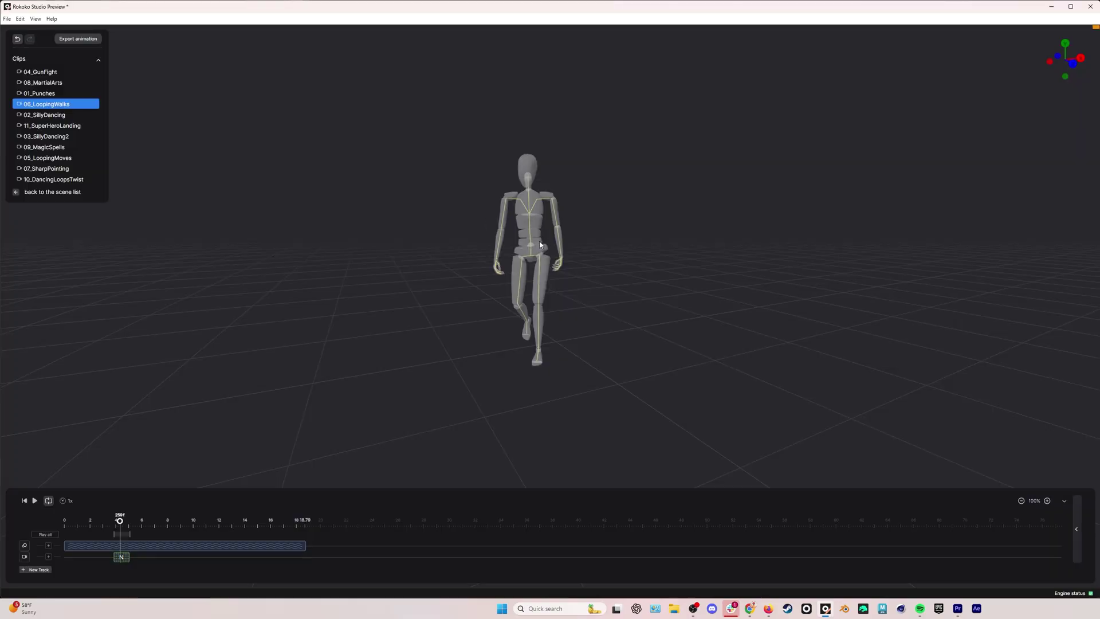
{"action": "left_click", "coordinate": [53, 159]}
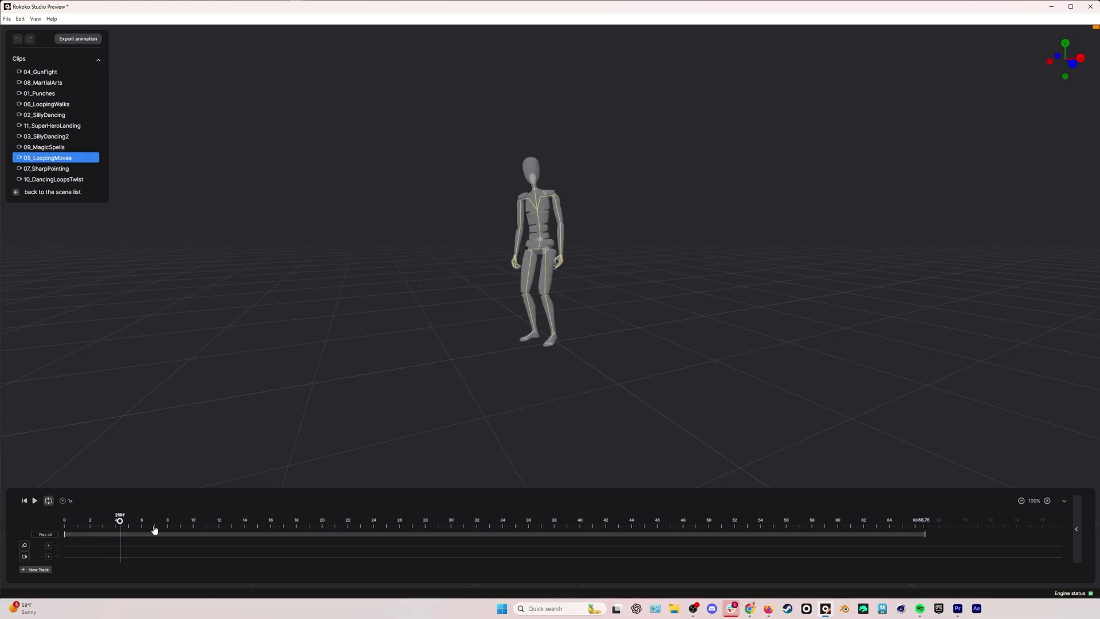
{"action": "left_click_drag", "start_coordinate": [155, 528], "coordinate": [753, 513]}
{"action": "scroll", "coordinate": [392, 366], "scroll_direction": "down", "scroll_amount": 5}
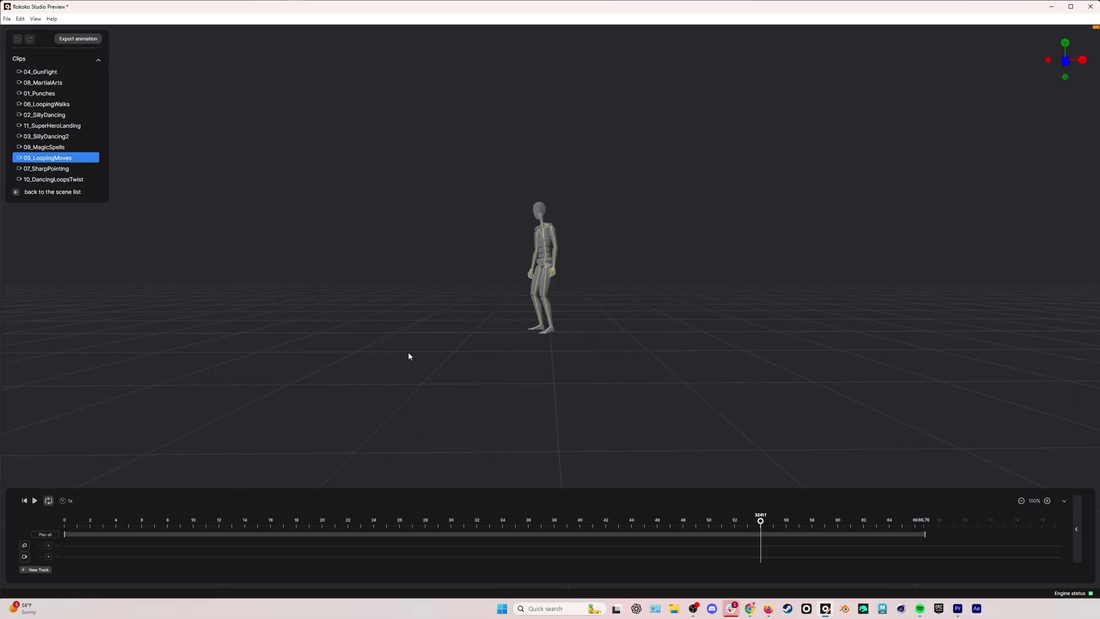
{"action": "key", "text": "space"}
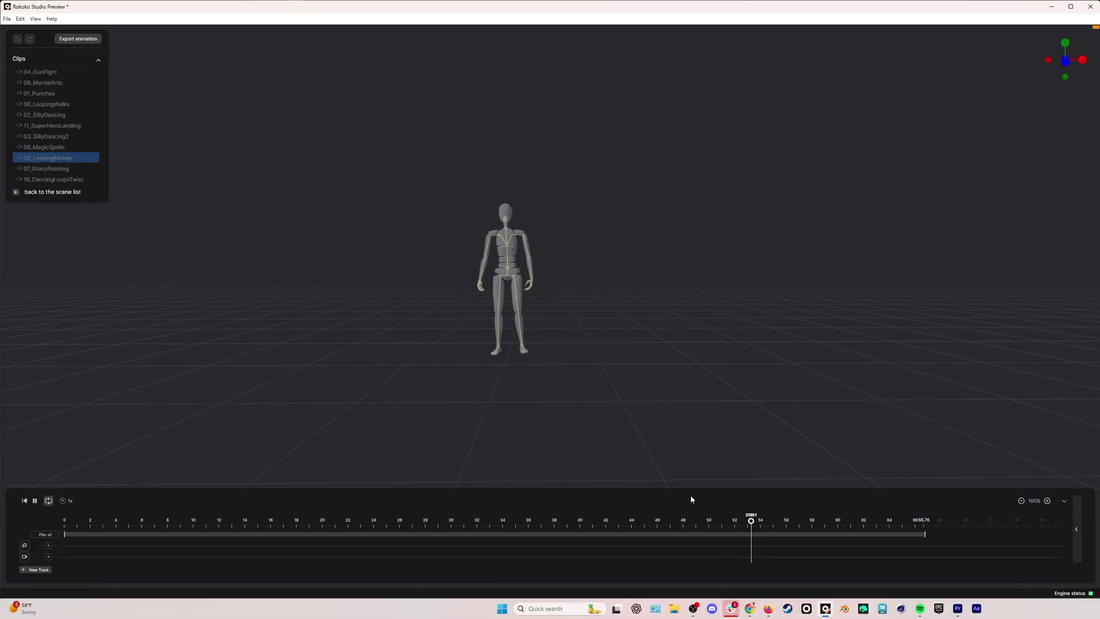
{"action": "key", "text": "space"}
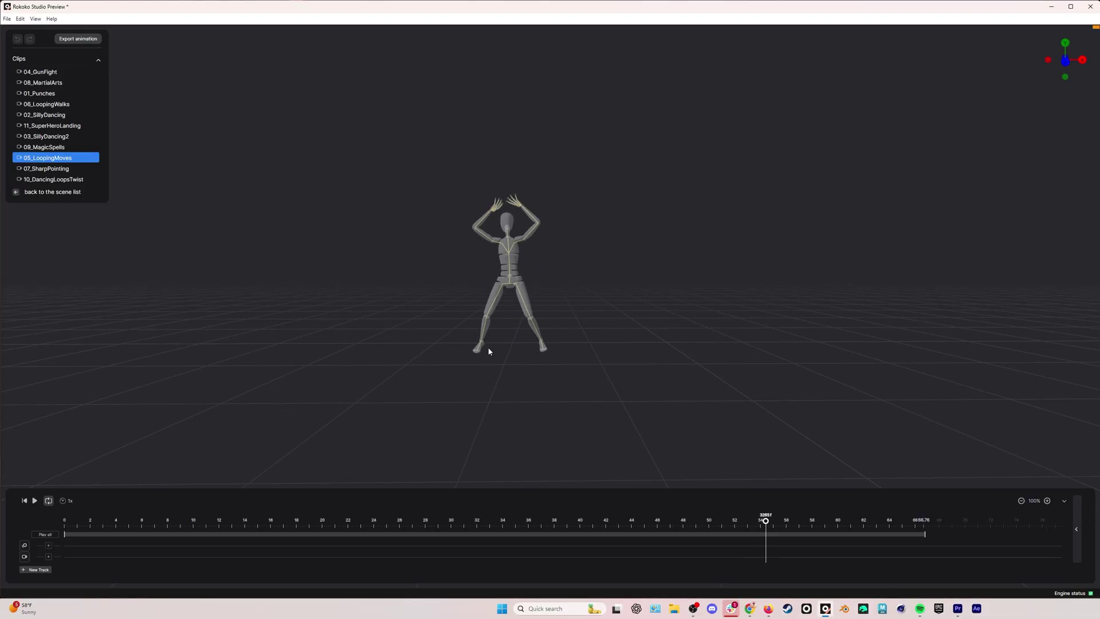
Step: Add a new segment near 55 seconds trimmed to one jumping-jack cycle
{"action": "left_click", "coordinate": [767, 557]}
{"action": "key", "text": "space"}
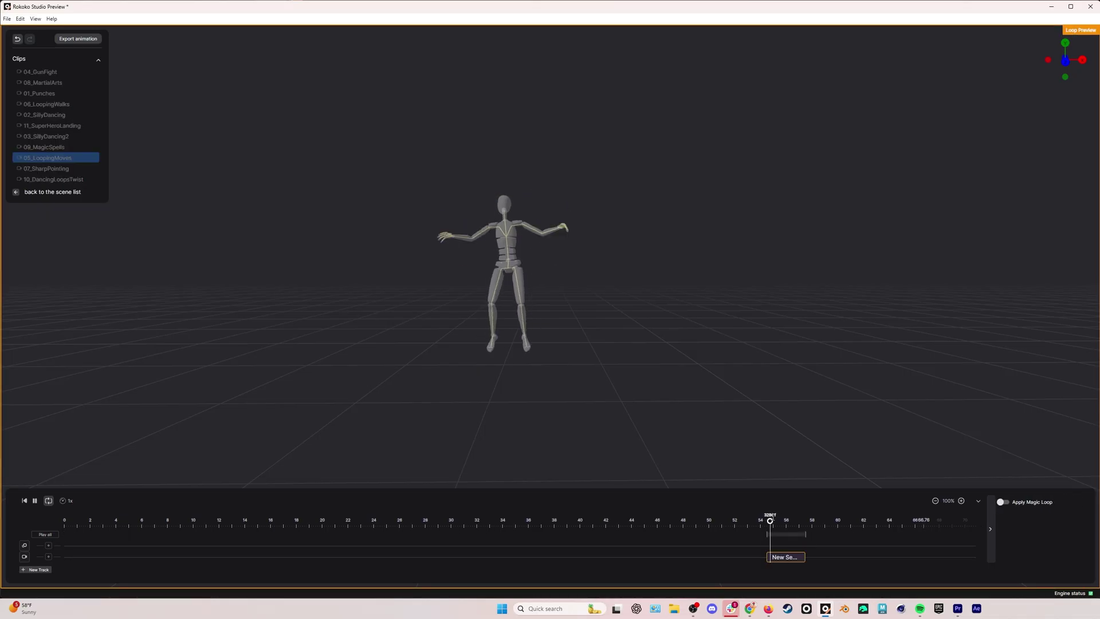
{"action": "key", "text": "space"}
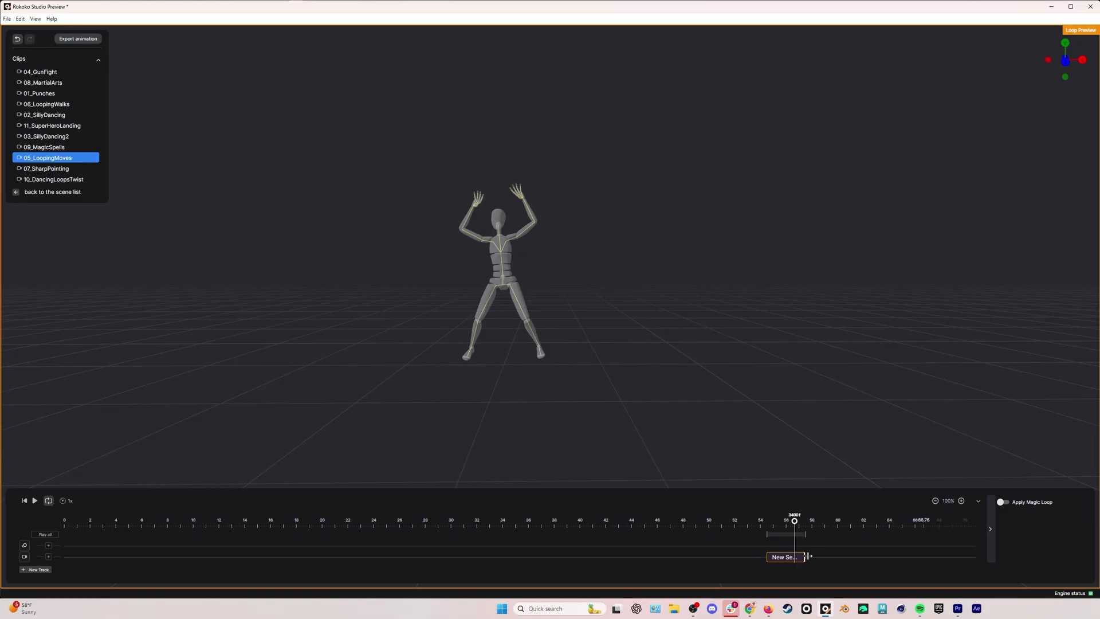
{"action": "left_click_drag", "start_coordinate": [805, 556], "coordinate": [768, 551]}
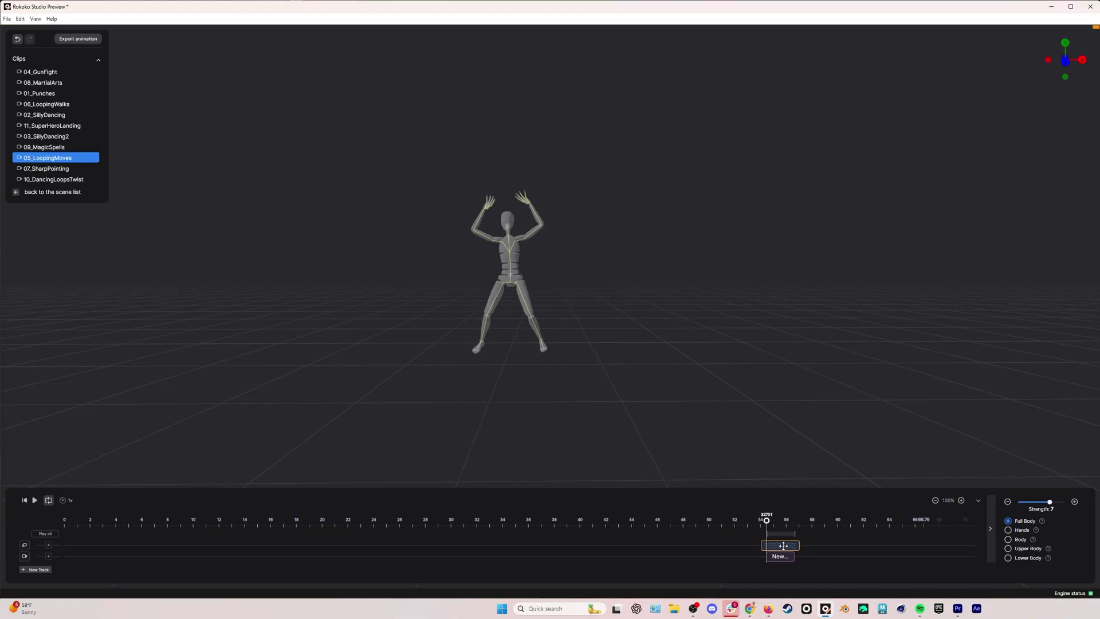
{"action": "key", "text": "space"}
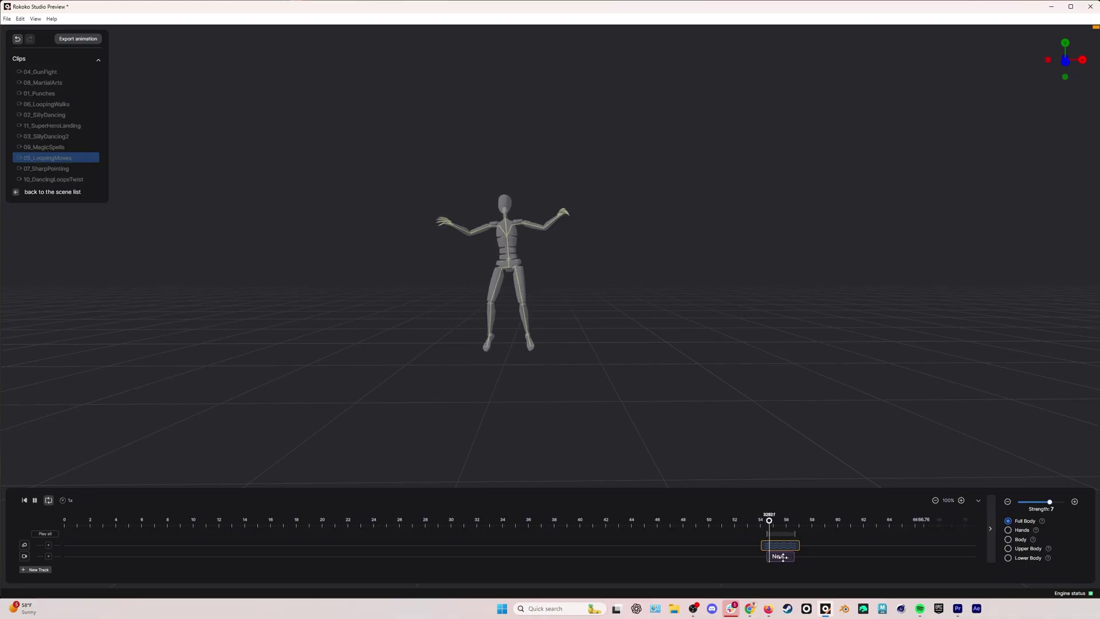
Step: Turn on Magic Loop with Close loop, Lock to axis, Start from origin and 0.50 transition
{"action": "left_click", "coordinate": [785, 492]}
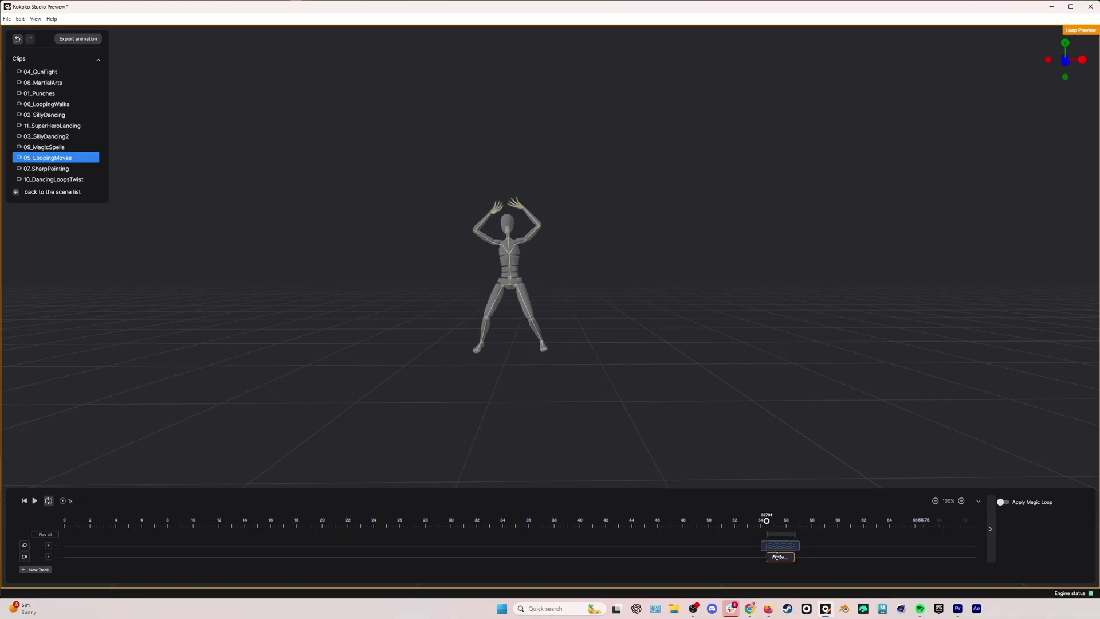
{"action": "left_click", "coordinate": [1003, 502]}
{"action": "left_click", "coordinate": [1003, 533]}
{"action": "left_click", "coordinate": [1003, 545]}
{"action": "left_click", "coordinate": [1003, 558]}
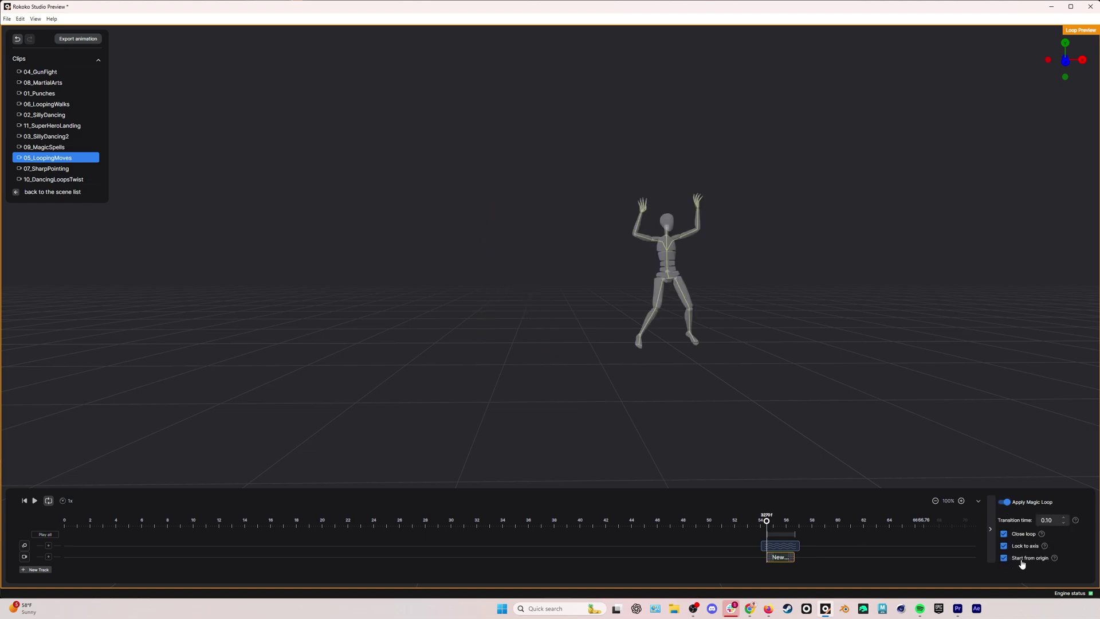
{"action": "left_click", "coordinate": [1057, 520]}
{"action": "scroll", "coordinate": [1057, 519], "scroll_direction": "up", "scroll_amount": 5}
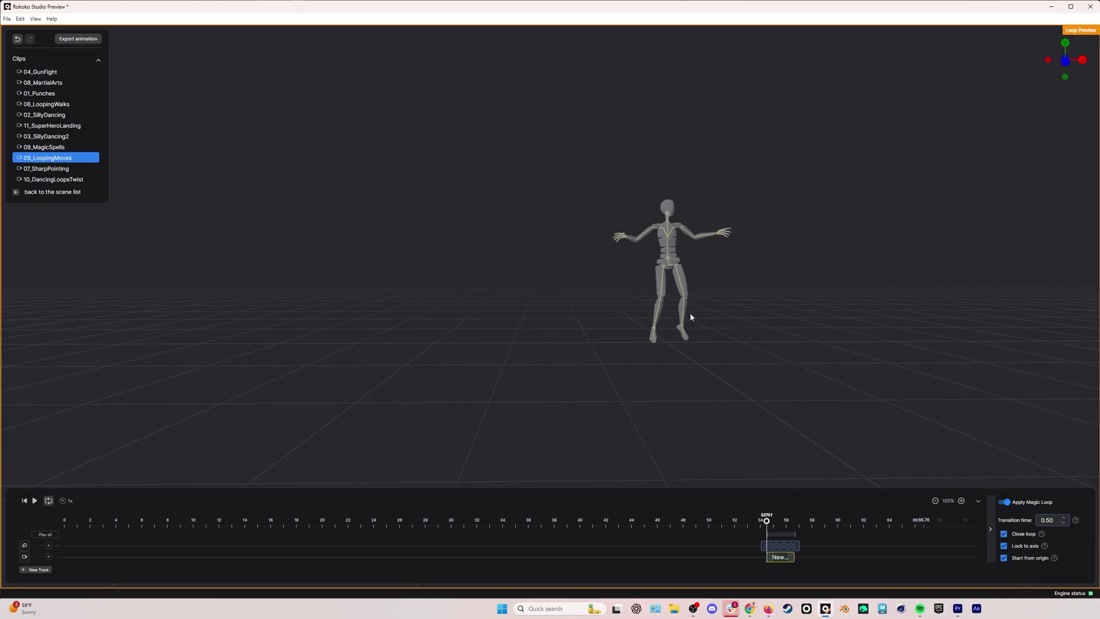
Step: Switch the jumping-jack smoothing from full body to Body at strength 7, then reselect the loop segment
{"action": "left_click", "coordinate": [779, 557]}
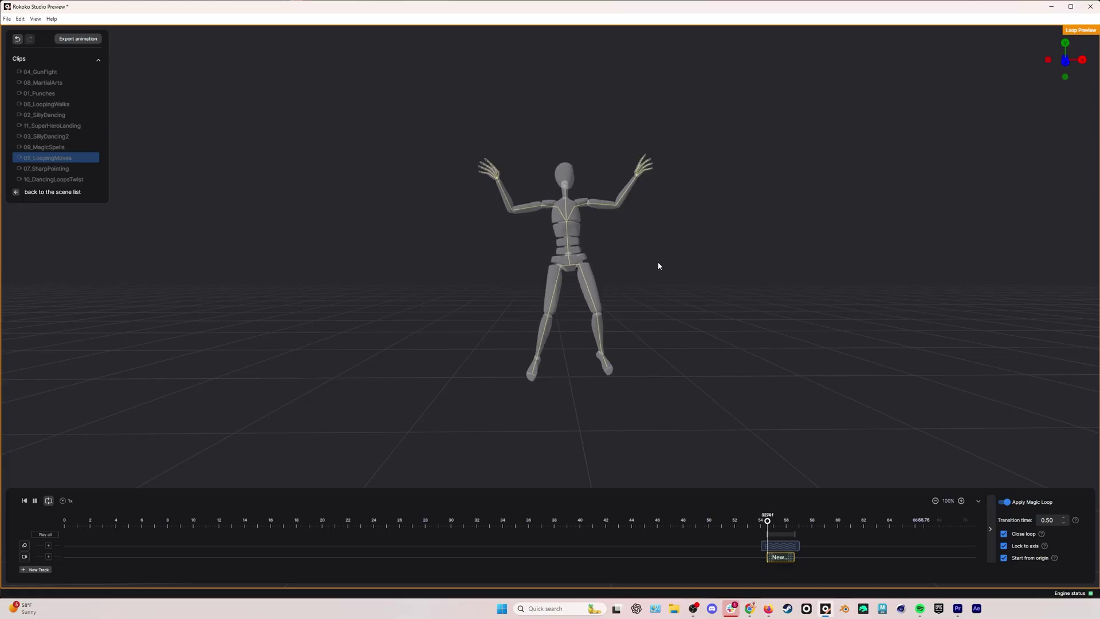
{"action": "key", "text": "space"}
{"action": "left_click", "coordinate": [783, 546]}
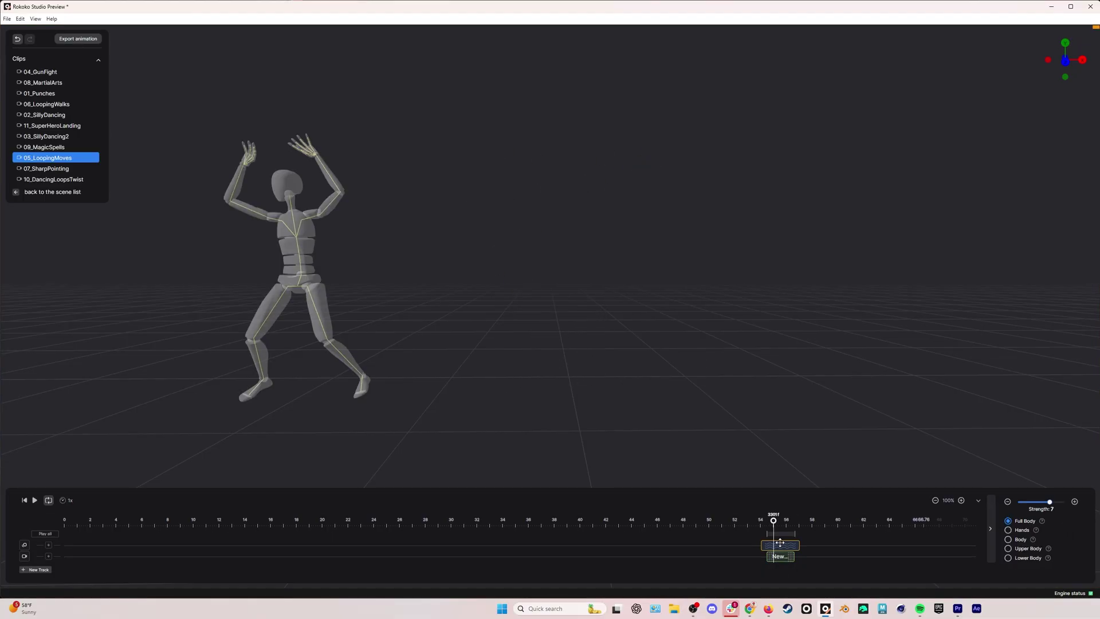
{"action": "left_click", "coordinate": [1017, 541]}
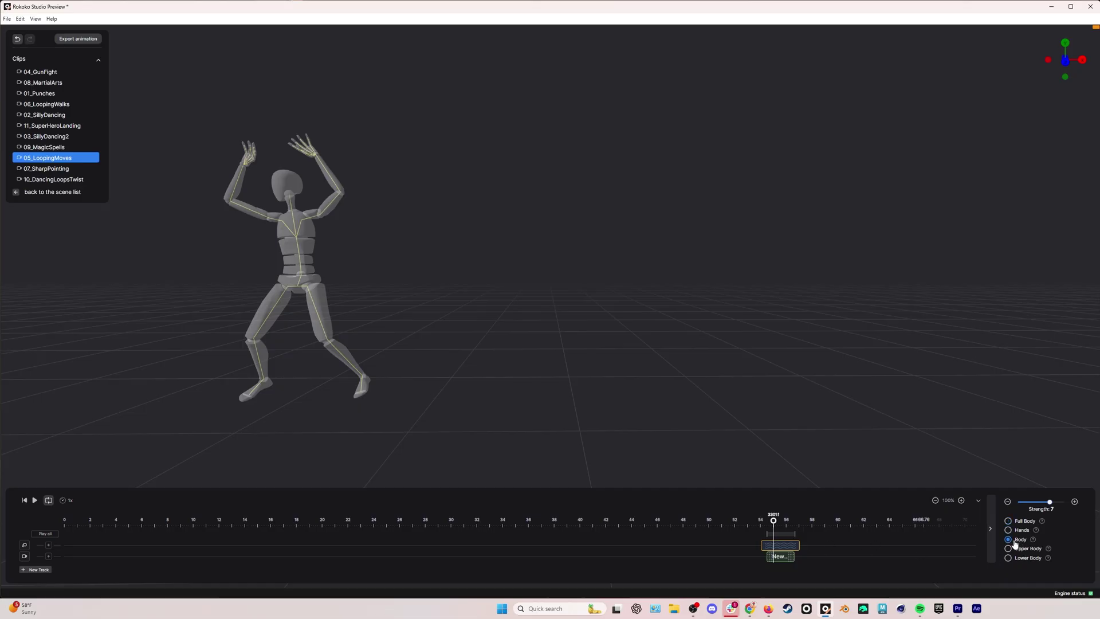
{"action": "left_click", "coordinate": [782, 557]}
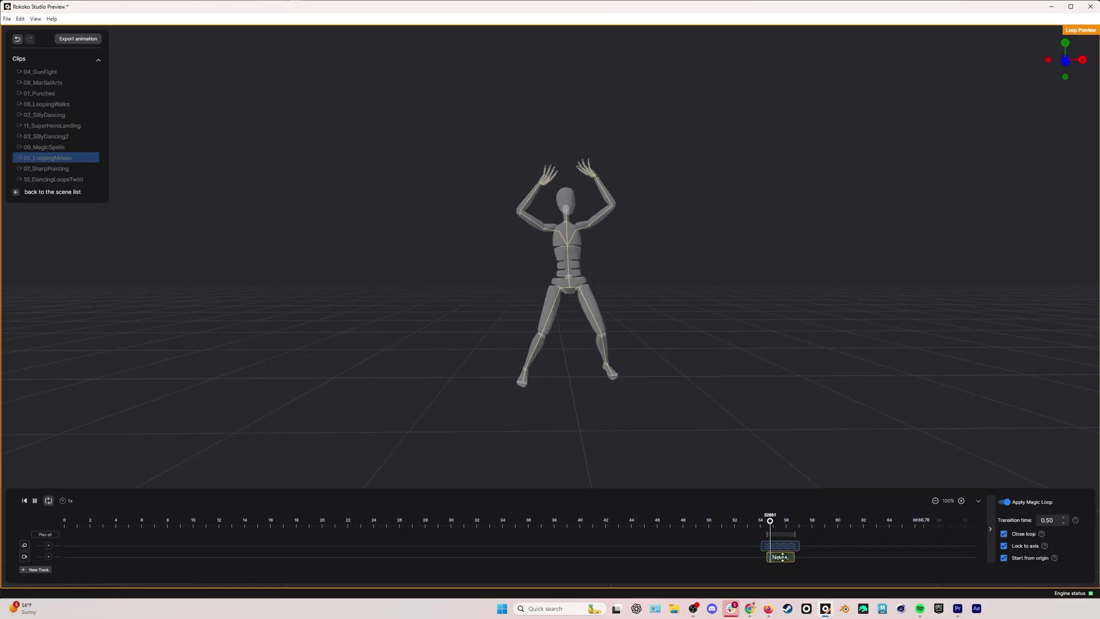